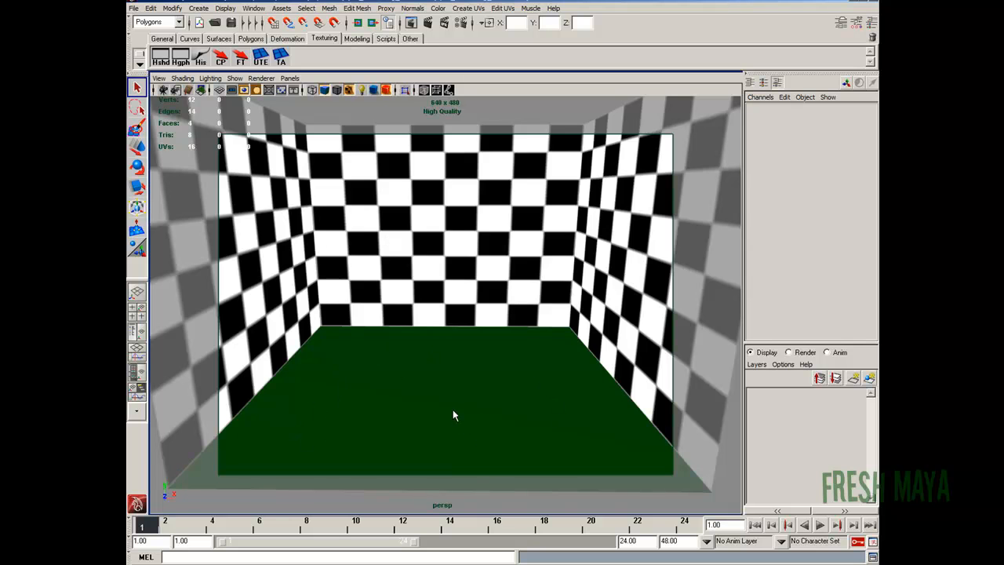
Open the Hypershade and display the attributes of the shdr_Floor material.
{"action": "left_click", "coordinate": [408, 434]}
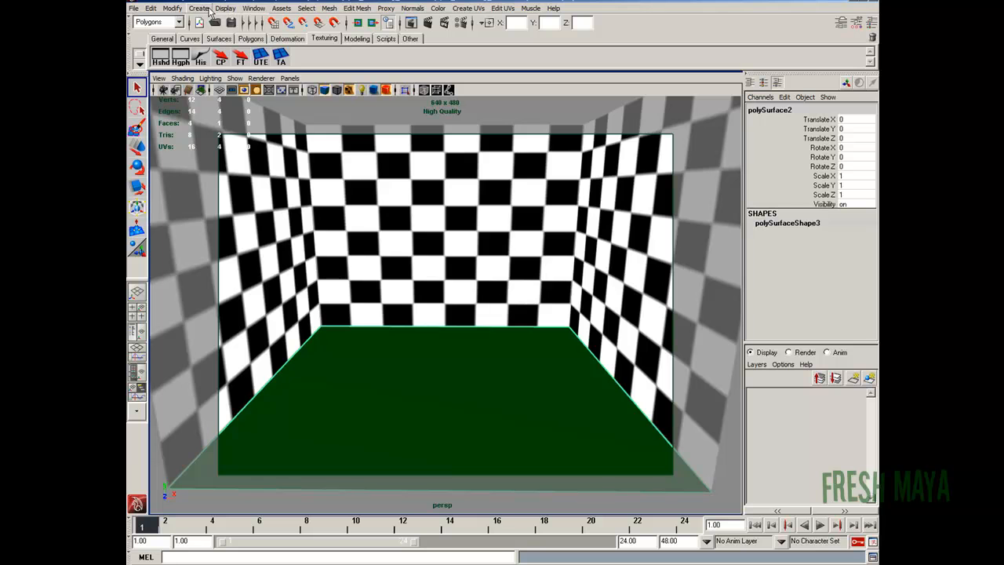
{"action": "left_click", "coordinate": [254, 8]}
{"action": "mouse_move", "coordinate": [270, 36]}
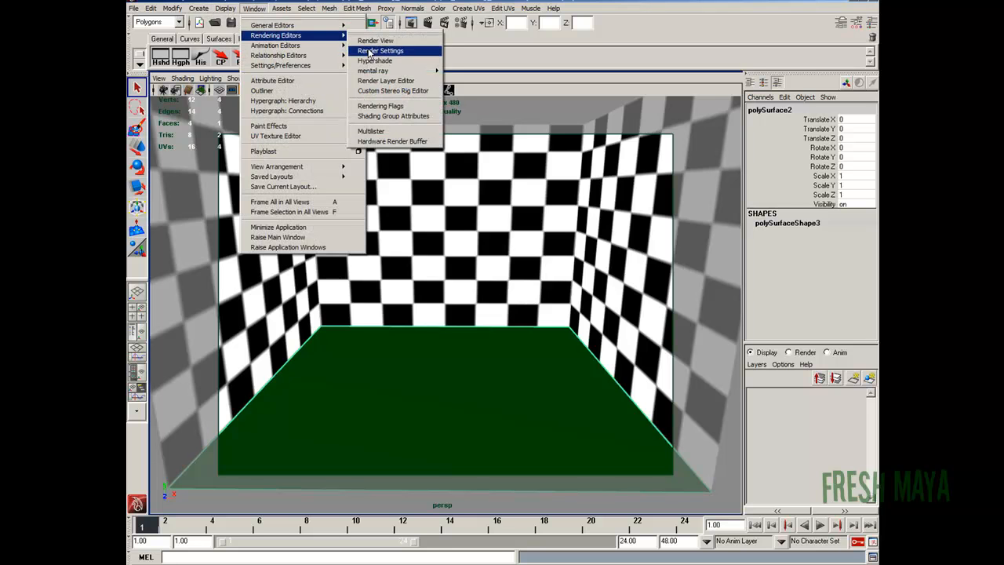
{"action": "left_click", "coordinate": [381, 61]}
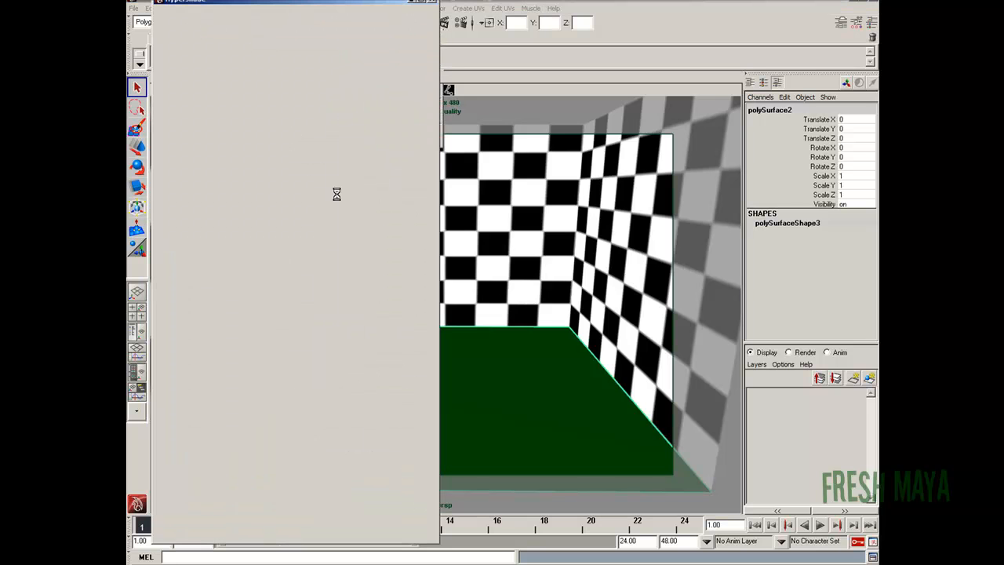
{"action": "left_click_drag", "start_coordinate": [385, 195], "coordinate": [342, 159]}
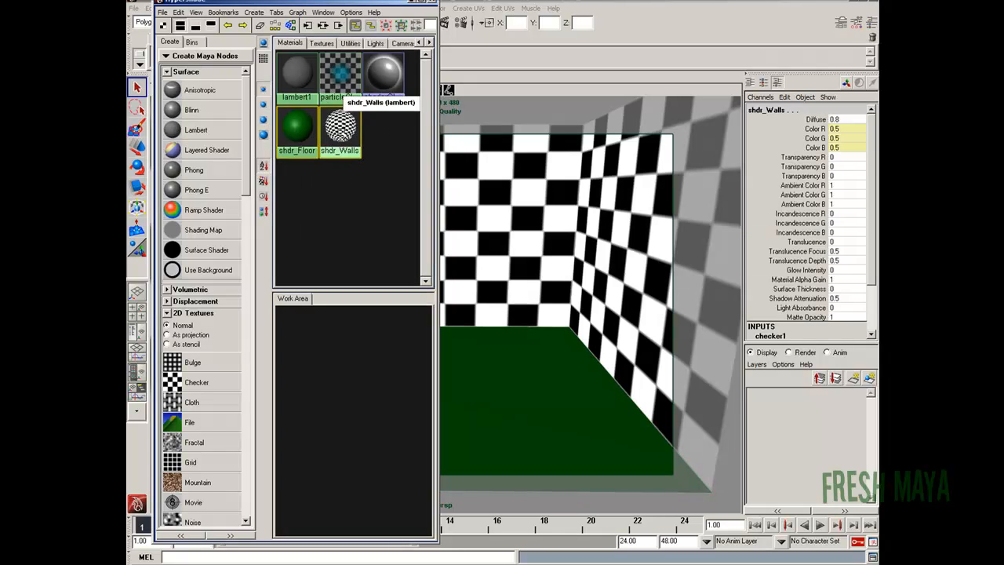
{"action": "left_click", "coordinate": [317, 197]}
{"action": "double_click", "coordinate": [297, 129]}
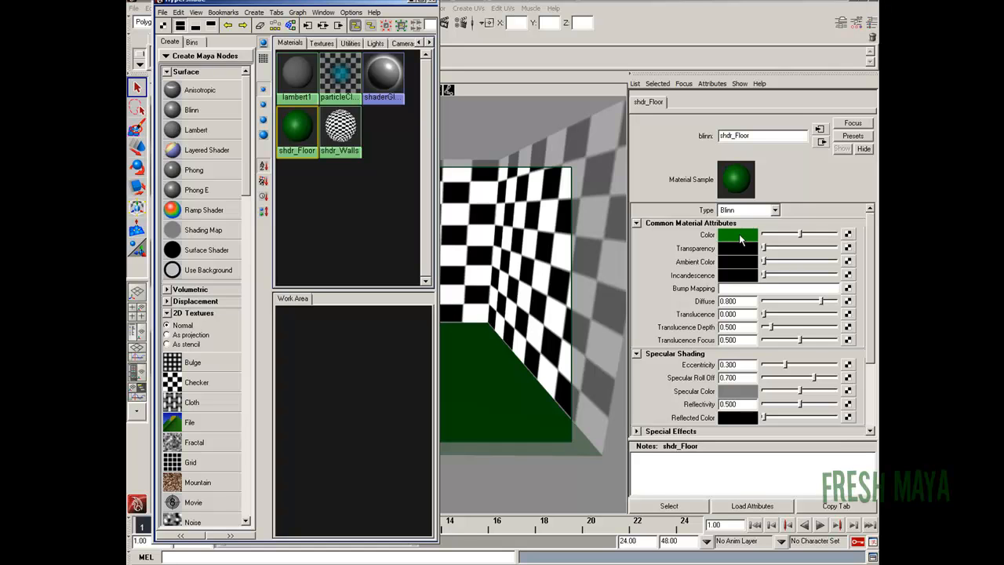
Render the current frame to check the floor material's reflections.
{"action": "left_click", "coordinate": [756, 135]}
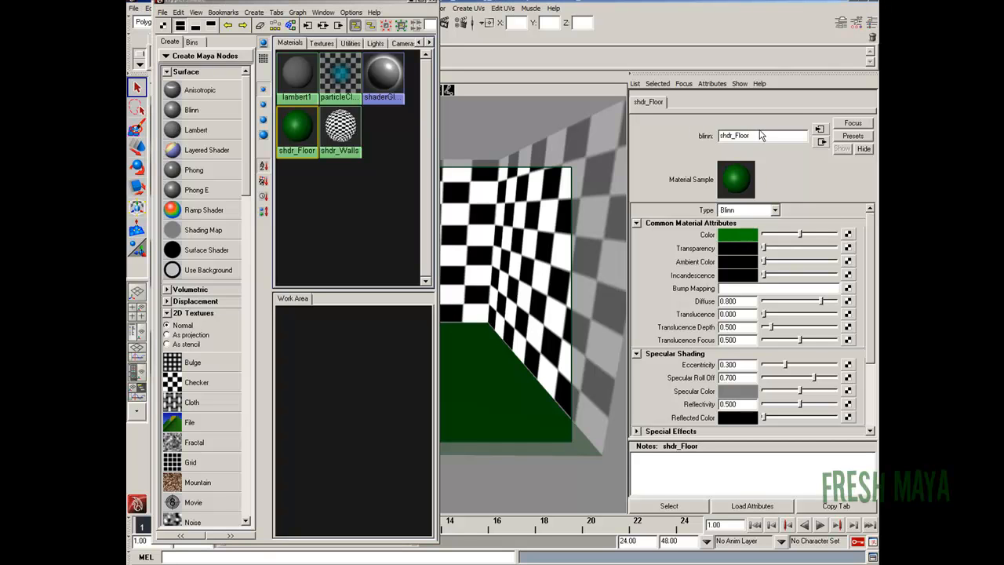
{"action": "double_click", "coordinate": [755, 135]}
{"action": "key", "text": "Return"}
{"action": "double_click", "coordinate": [741, 404]}
{"action": "left_click", "coordinate": [412, 1]}
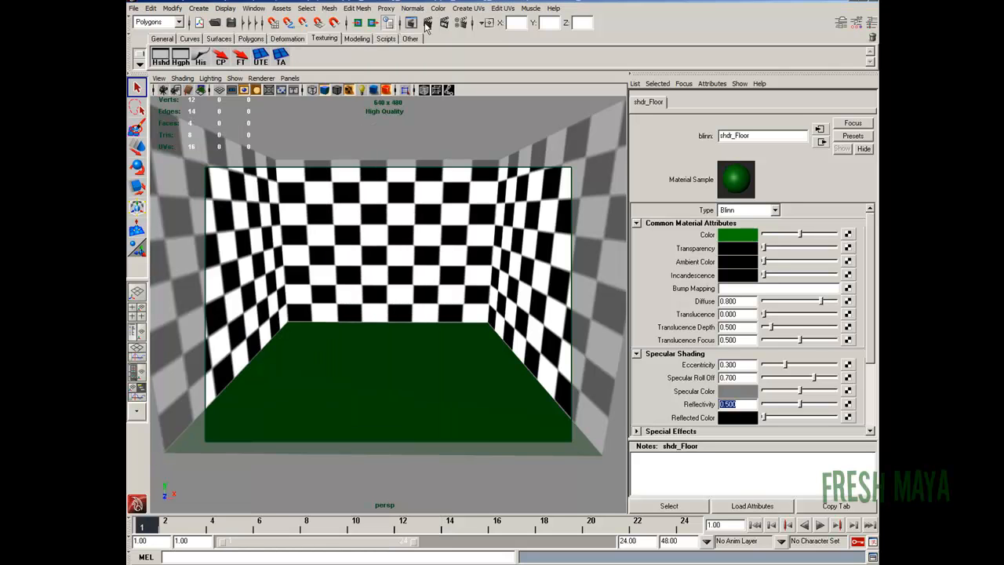
{"action": "left_click", "coordinate": [428, 23]}
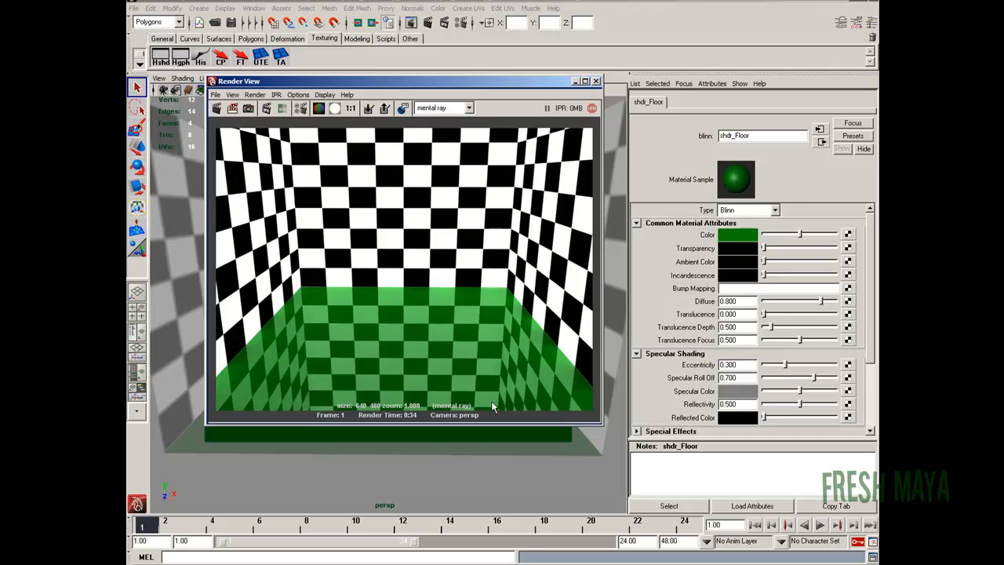
{"action": "left_click", "coordinate": [596, 81]}
Set the shdr_Floor material's Reflectivity to 0.25.
{"action": "double_click", "coordinate": [728, 404]}
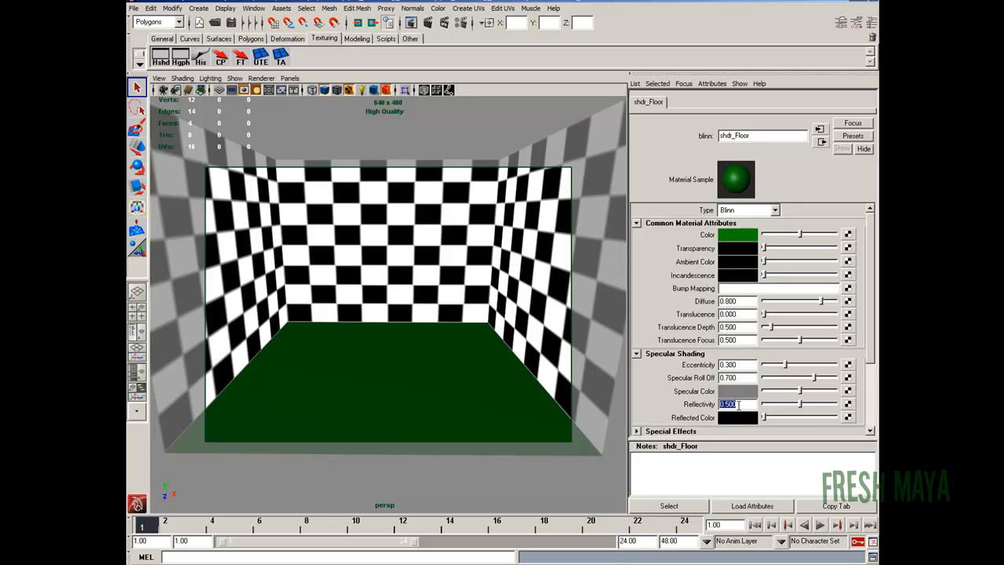
{"action": "type", "text": "0.25"}
{"action": "key", "text": "Return"}
Select the floor surface and open its UVs in the UV Texture Editor.
{"action": "left_click", "coordinate": [347, 392]}
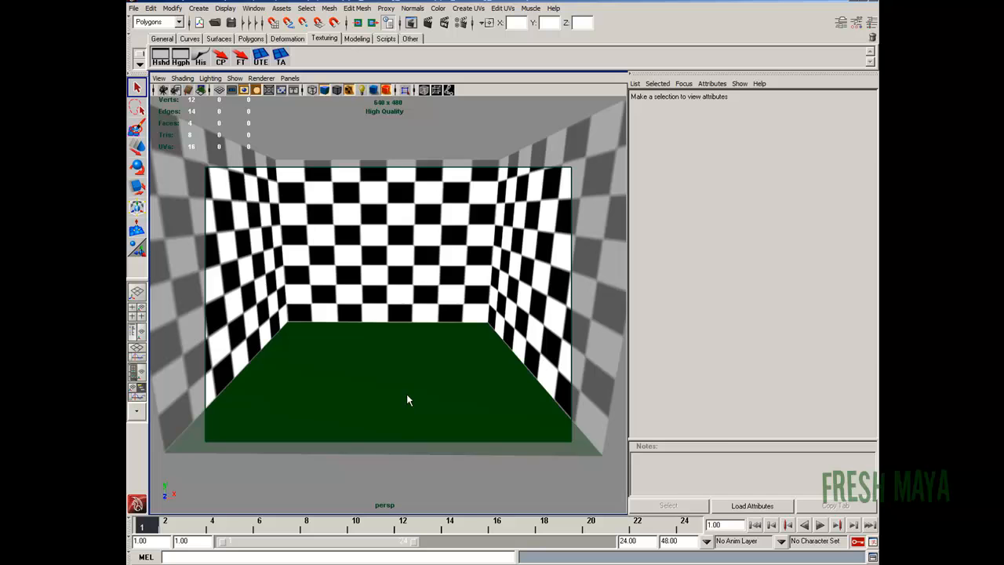
{"action": "left_click", "coordinate": [423, 354]}
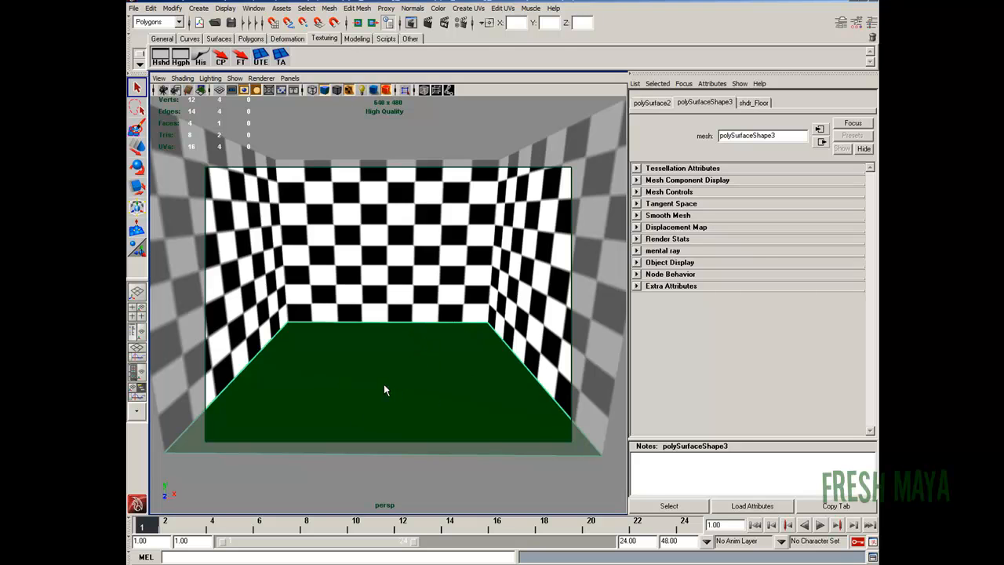
{"action": "left_click", "coordinate": [179, 22]}
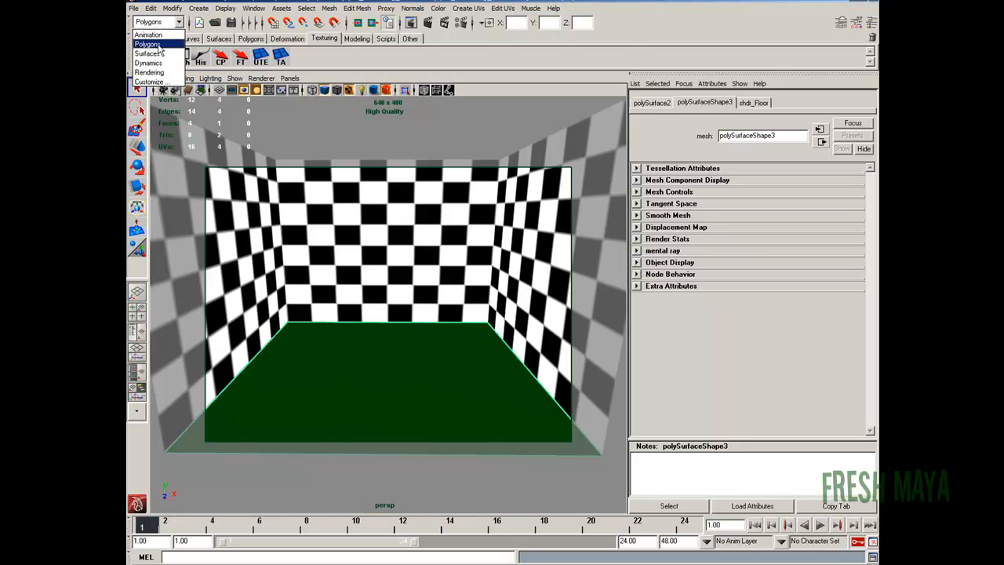
{"action": "left_click", "coordinate": [159, 42]}
{"action": "left_click", "coordinate": [503, 9]}
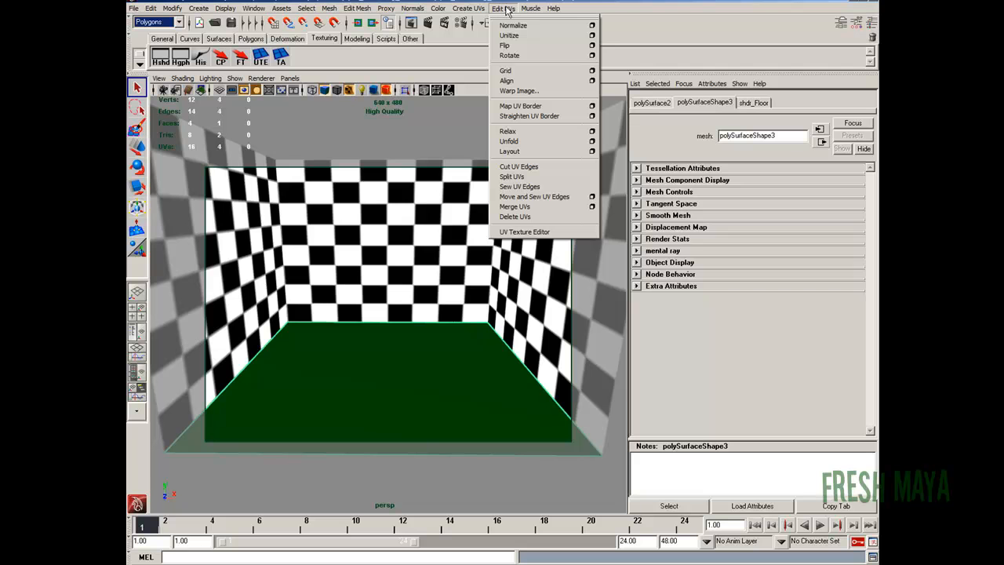
{"action": "left_click", "coordinate": [525, 232]}
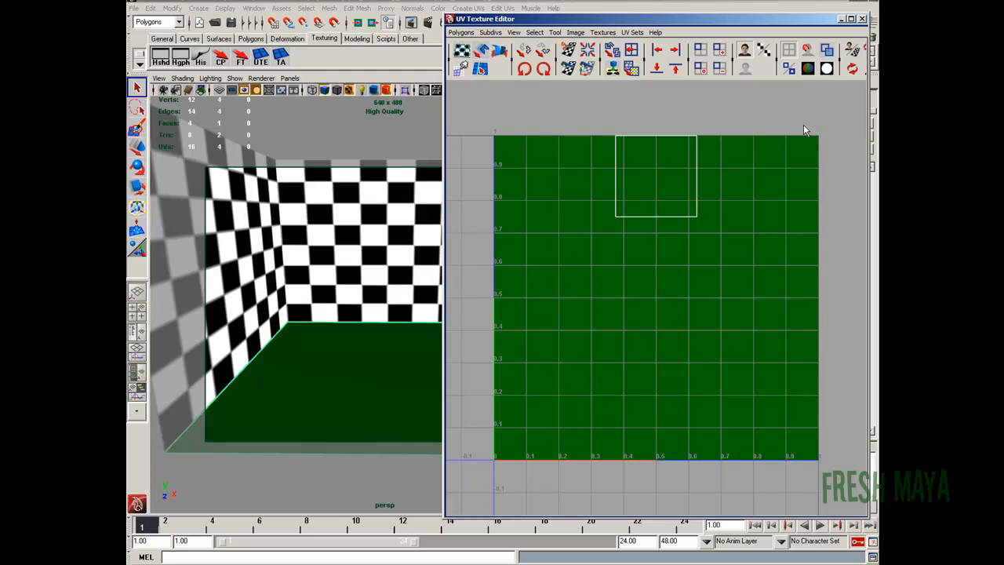
Select all of the floor's UVs, then scale and move them to fill the 0 to 1 texture space.
{"action": "left_click", "coordinate": [336, 389]}
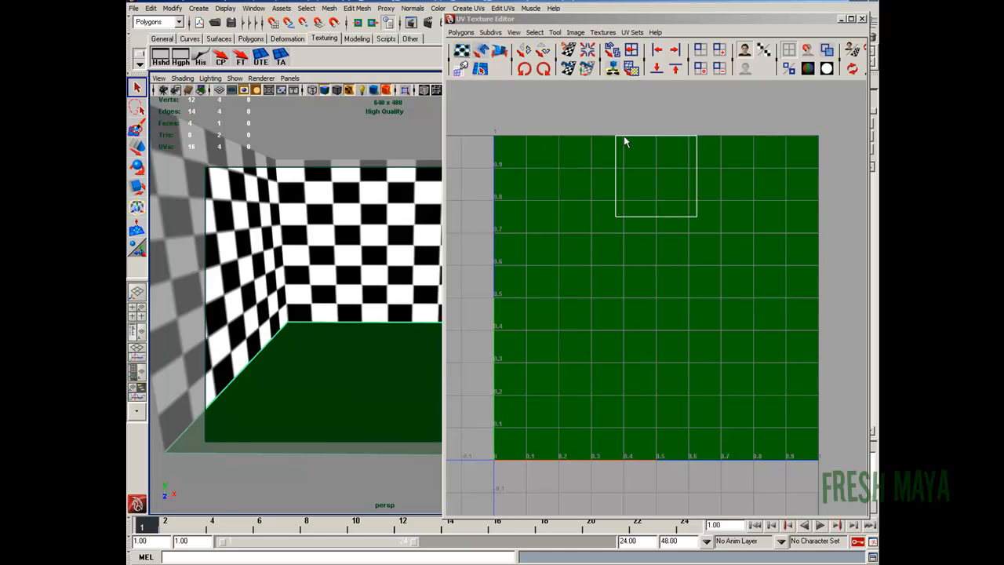
{"action": "right_click_drag", "start_coordinate": [560, 151], "coordinate": [604, 204], "text": "alt"}
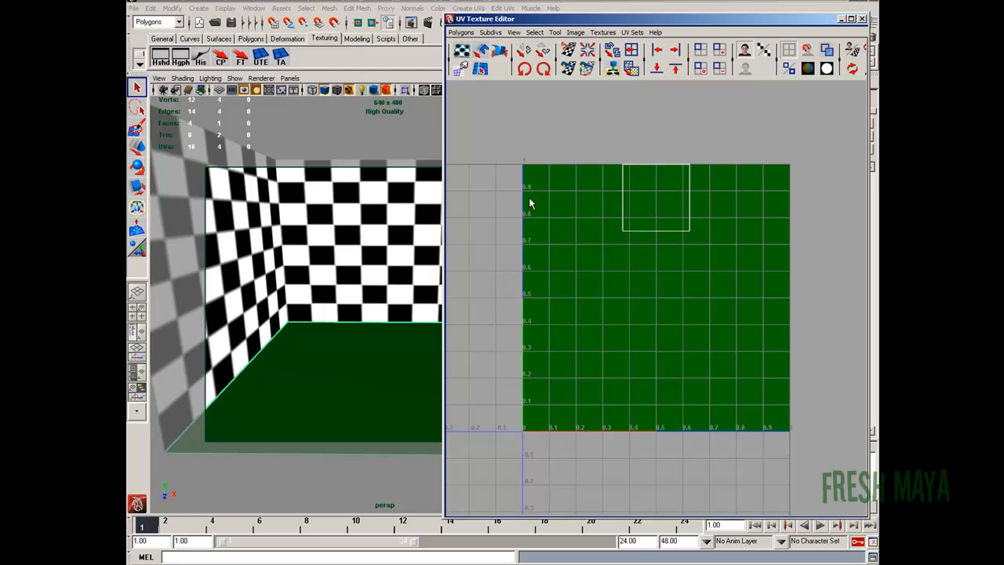
{"action": "right_click_drag", "start_coordinate": [659, 184], "coordinate": [684, 180]}
{"action": "left_click_drag", "start_coordinate": [573, 104], "coordinate": [686, 227]}
{"action": "key", "text": "r"}
{"action": "middle_click_drag", "start_coordinate": [661, 214], "coordinate": [789, 253]}
{"action": "key", "text": "w"}
{"action": "middle_click_drag", "start_coordinate": [673, 129], "coordinate": [680, 216]}
{"action": "key", "text": "r"}
{"action": "mouse_move", "coordinate": [666, 289]}
{"action": "middle_mouse_down"}
{"action": "mouse_move", "coordinate": [681, 296]}
{"action": "mouse_move", "coordinate": [671, 276]}
{"action": "mouse_move", "coordinate": [665, 299]}
{"action": "middle_mouse_up"}
{"action": "key", "text": "w"}
{"action": "key", "text": "r"}
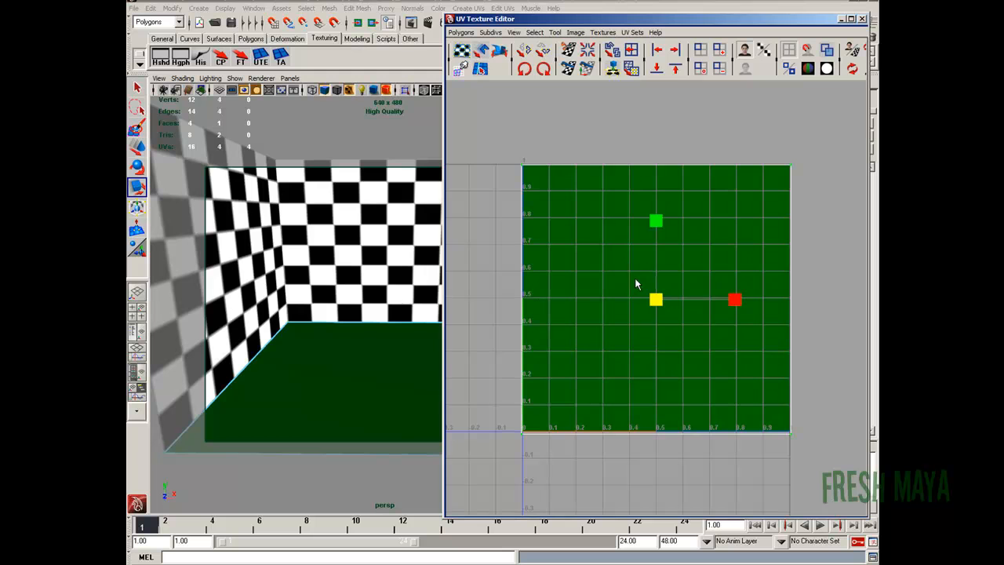
Scale the floor's UVs down uniformly to span about 0.05 to 0.95, then close the UV Texture Editor.
{"action": "left_click_drag", "start_coordinate": [657, 301], "coordinate": [649, 302]}
{"action": "key", "text": "w"}
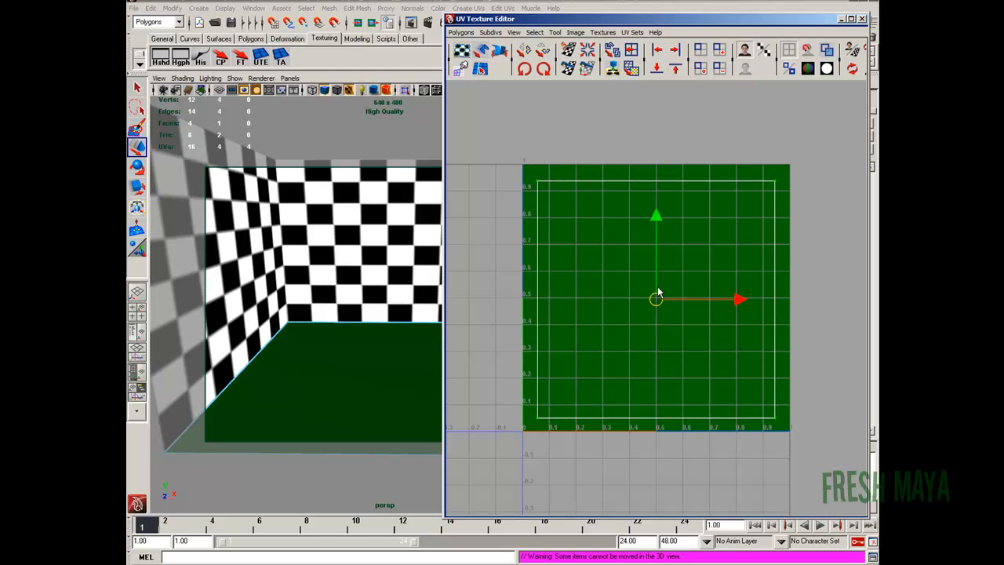
{"action": "left_click", "coordinate": [729, 202]}
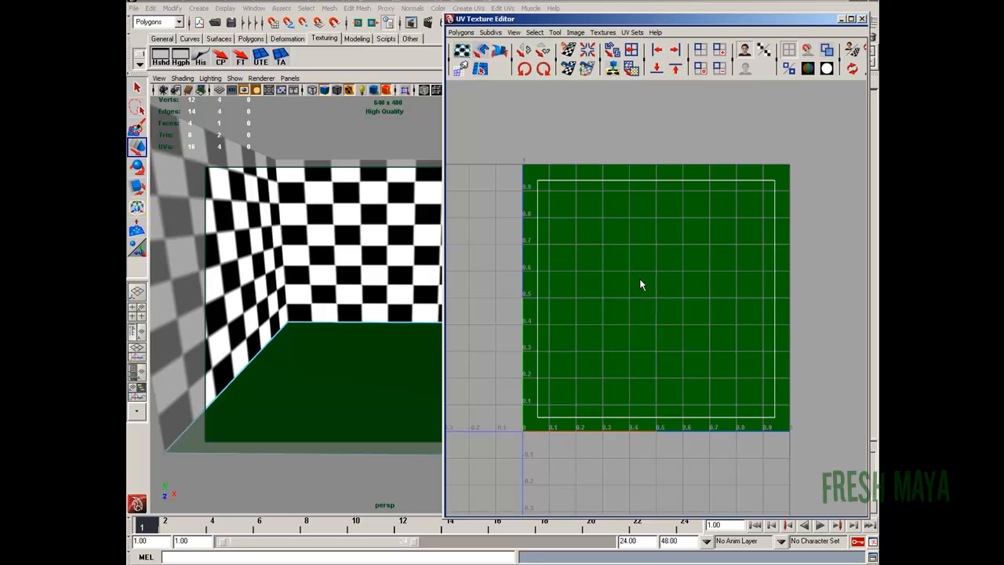
{"action": "left_click", "coordinate": [862, 18]}
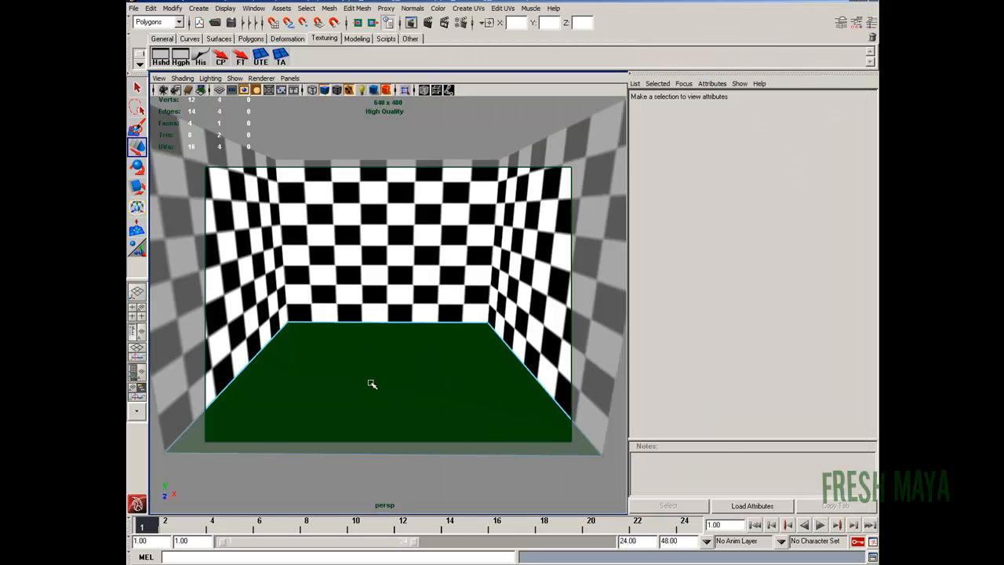
Connect a new 2D Ramp texture to the Reflectivity of the floor's shdr_Floor material.
{"action": "left_click", "coordinate": [369, 382]}
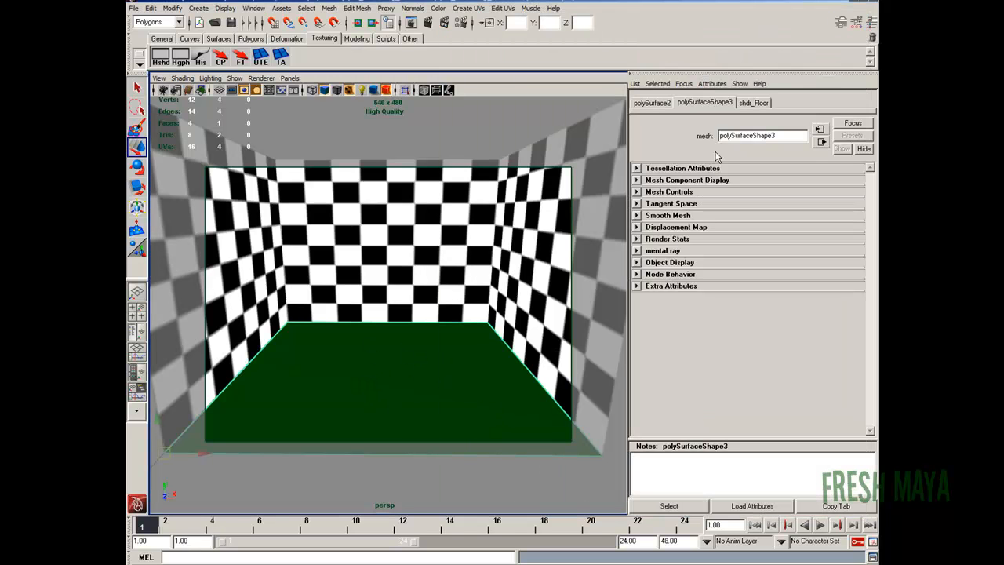
{"action": "left_click", "coordinate": [758, 103]}
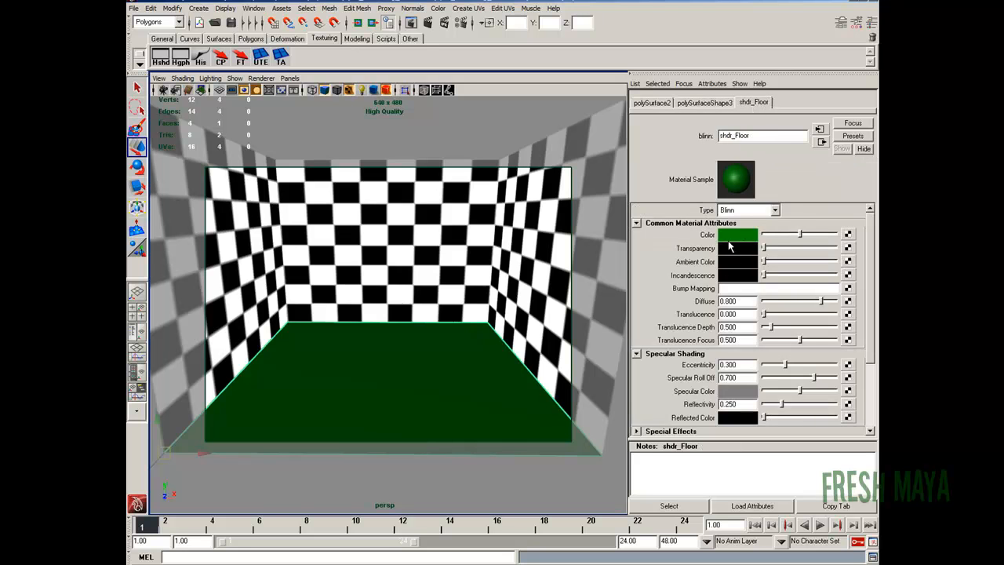
{"action": "double_click", "coordinate": [720, 404]}
{"action": "left_click", "coordinate": [738, 406]}
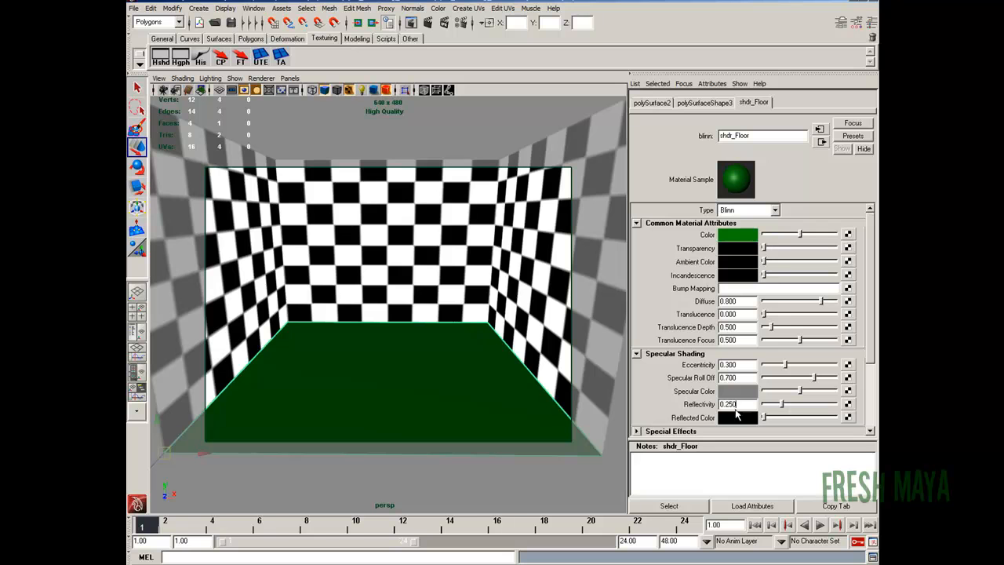
{"action": "left_click", "coordinate": [849, 405]}
{"action": "left_click_drag", "start_coordinate": [526, 69], "coordinate": [495, 66]}
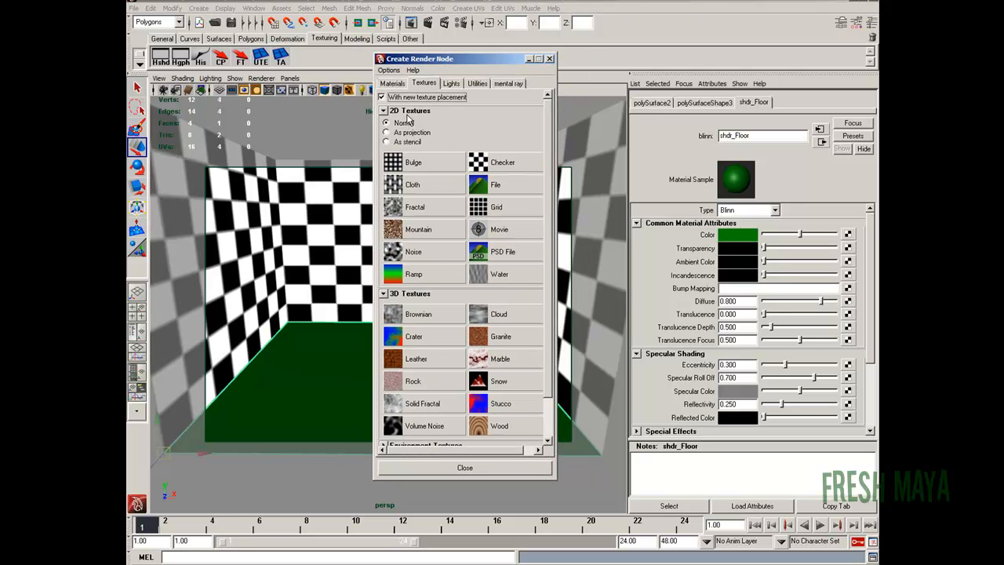
{"action": "left_click", "coordinate": [422, 279]}
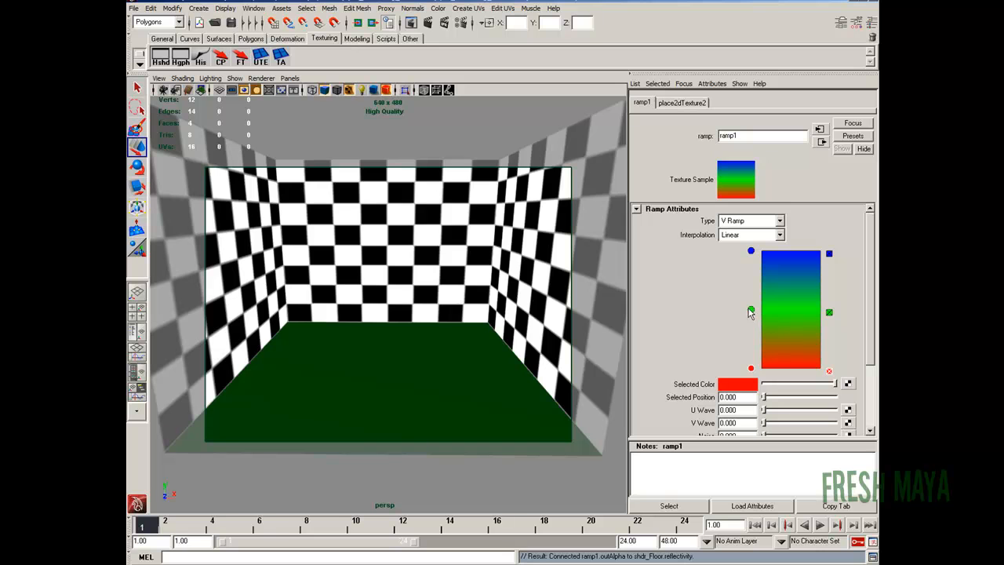
Delete the ramp's middle green colour entry and set the blue entry at position 1.000 to black.
{"action": "left_click", "coordinate": [829, 313]}
{"action": "left_click", "coordinate": [829, 313]}
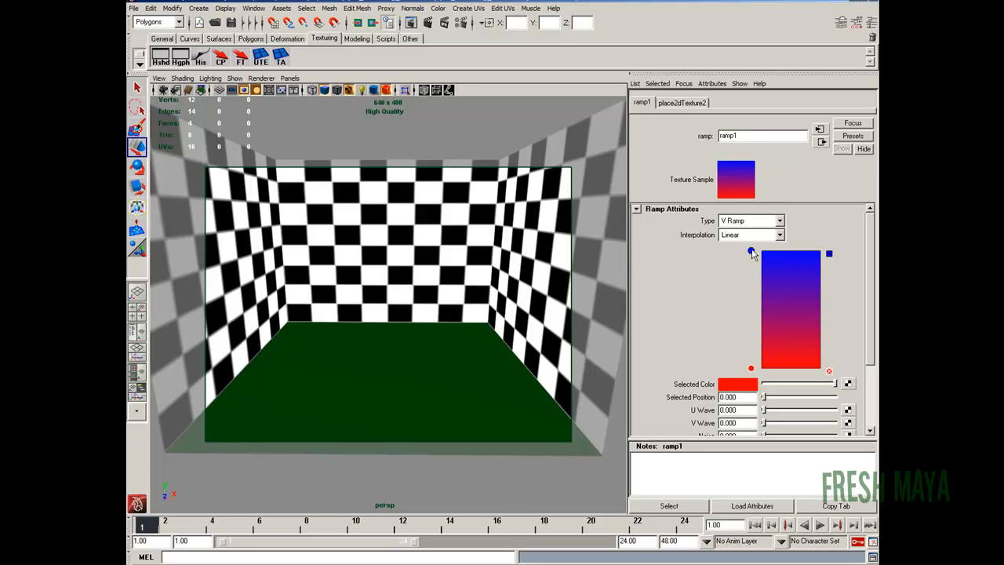
{"action": "left_click", "coordinate": [752, 252]}
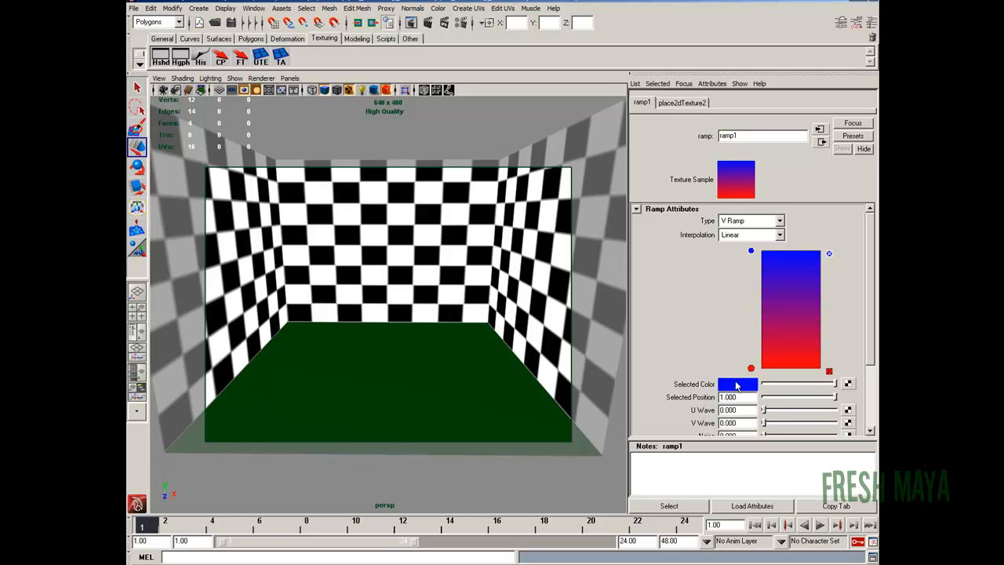
{"action": "left_click", "coordinate": [742, 390]}
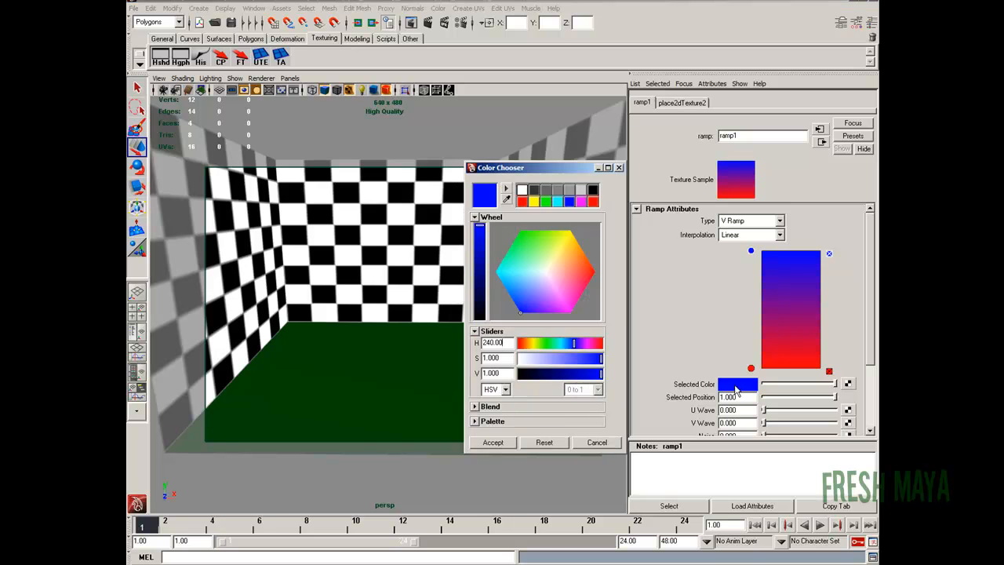
{"action": "left_click", "coordinate": [592, 190]}
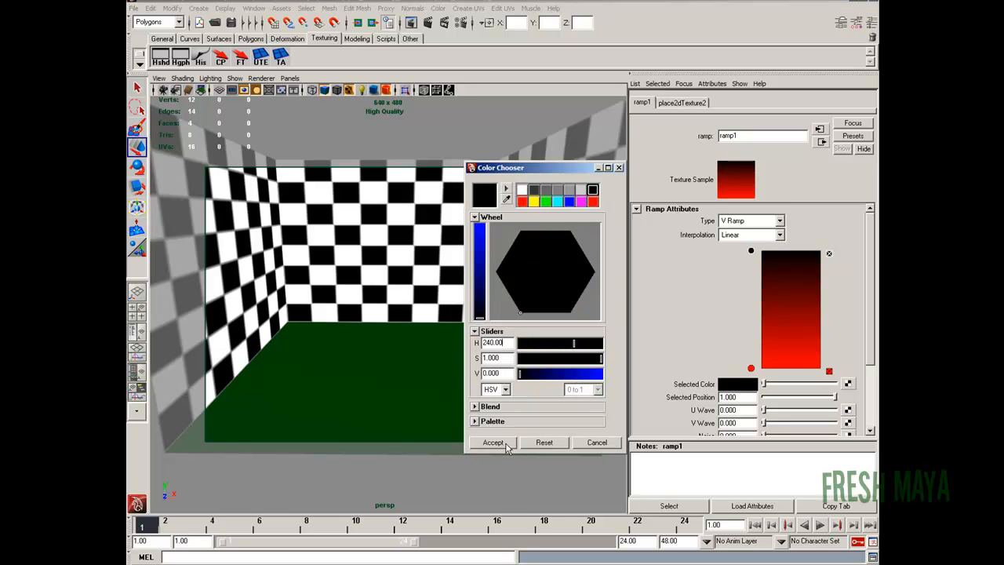
{"action": "left_click", "coordinate": [499, 443]}
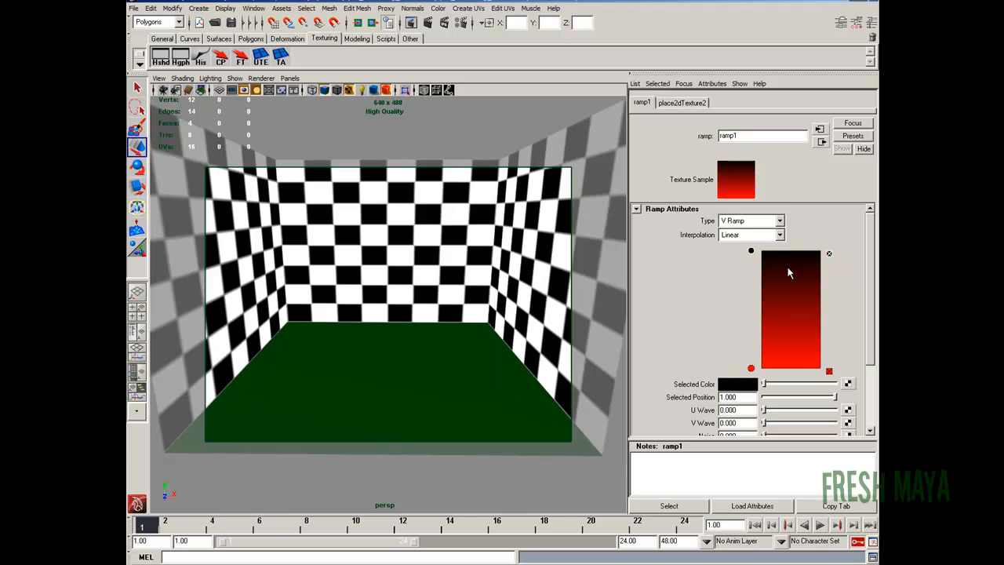
Set the ramp's red colour entry at position 0.000 to white.
{"action": "left_click", "coordinate": [752, 369]}
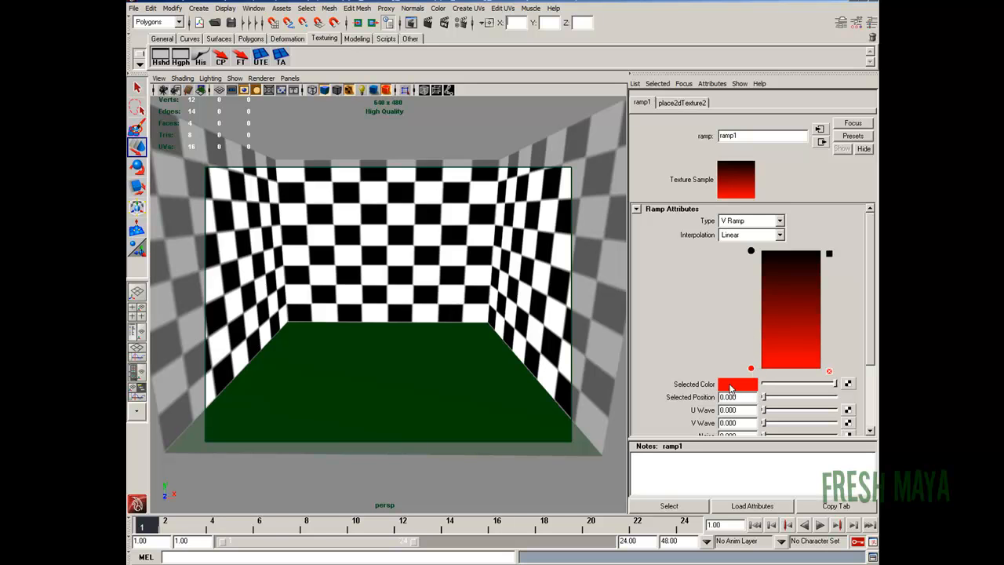
{"action": "left_click", "coordinate": [736, 385]}
{"action": "left_click", "coordinate": [523, 190]}
{"action": "left_click", "coordinate": [502, 444]}
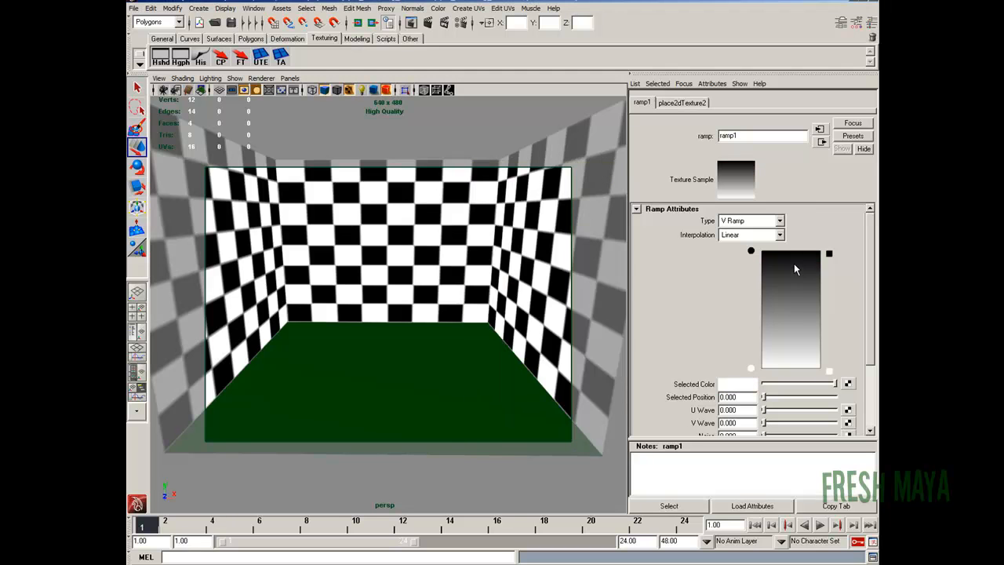
Bring the ramp's black and white entries together near the middle, black at about 0.505 and white at about 0.465, for a sharp transition.
{"action": "left_click_drag", "start_coordinate": [751, 251], "coordinate": [751, 303]}
{"action": "left_click", "coordinate": [751, 369]}
{"action": "left_click_drag", "start_coordinate": [753, 375], "coordinate": [751, 279]}
{"action": "left_click", "coordinate": [751, 303]}
{"action": "left_click_drag", "start_coordinate": [752, 316], "coordinate": [751, 326]}
{"action": "mouse_move", "coordinate": [751, 278]}
{"action": "left_mouse_down"}
{"action": "mouse_move", "coordinate": [751, 299]}
{"action": "mouse_move", "coordinate": [751, 283]}
{"action": "left_mouse_up"}
{"action": "left_click", "coordinate": [751, 326]}
{"action": "mouse_move", "coordinate": [751, 327]}
{"action": "left_mouse_down"}
{"action": "mouse_move", "coordinate": [751, 276]}
{"action": "mouse_move", "coordinate": [751, 313]}
{"action": "left_mouse_up"}
{"action": "left_click", "coordinate": [751, 277]}
{"action": "left_click_drag", "start_coordinate": [751, 277], "coordinate": [751, 310]}
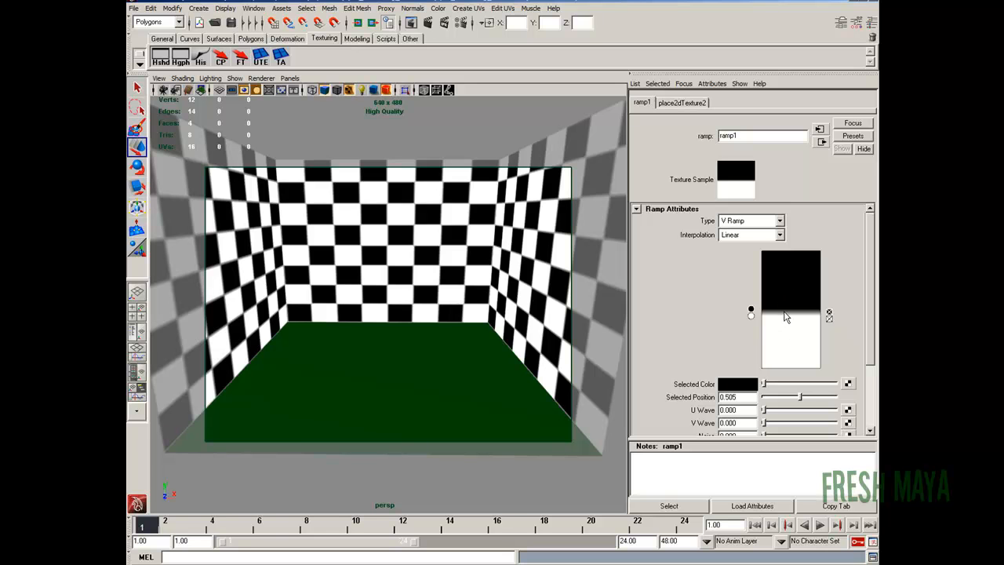
{"action": "left_click", "coordinate": [751, 316]}
{"action": "left_click_drag", "start_coordinate": [752, 314], "coordinate": [752, 313]}
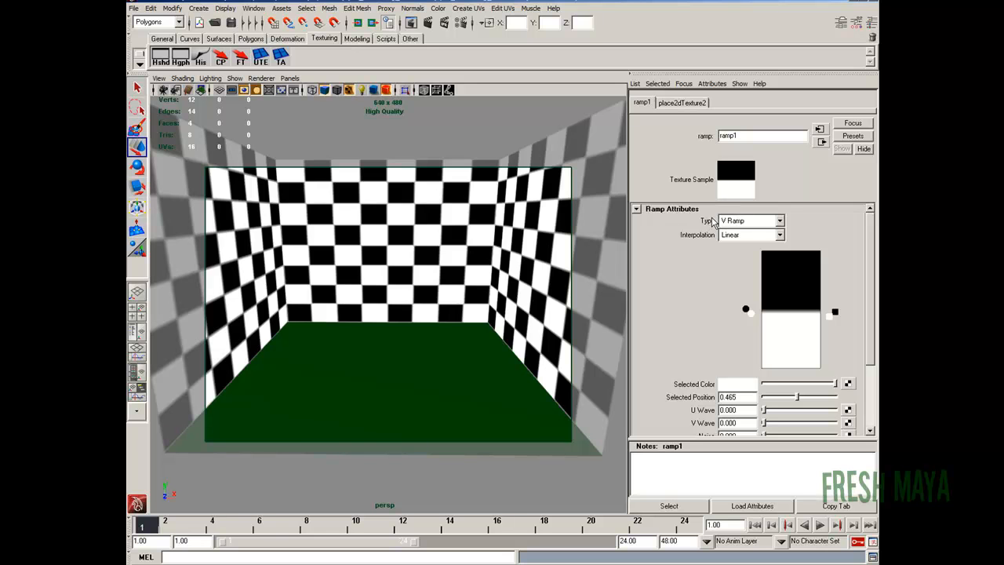
Change the ramp texture's type to U Ramp and render the perspective view.
{"action": "left_click", "coordinate": [777, 225]}
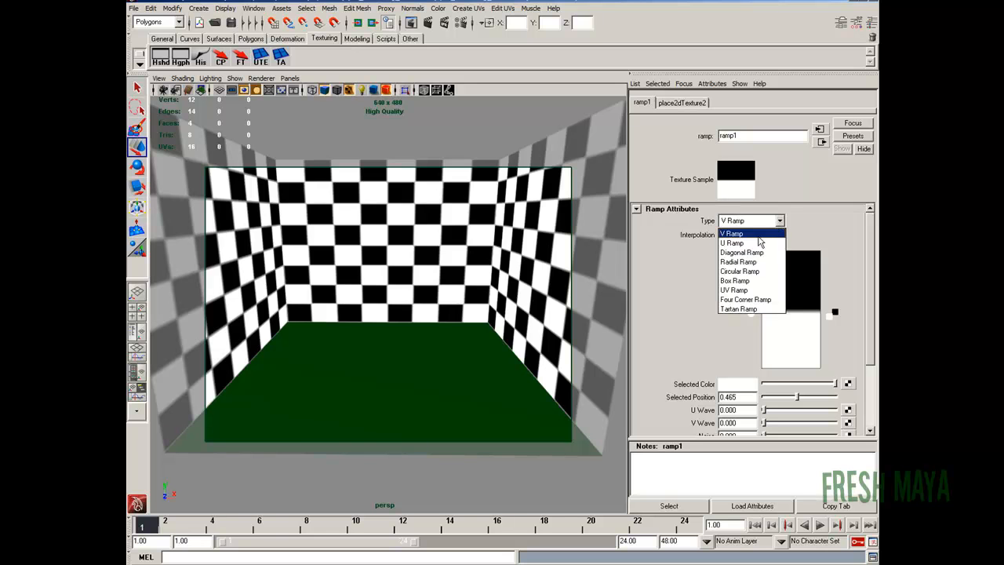
{"action": "left_click", "coordinate": [757, 244]}
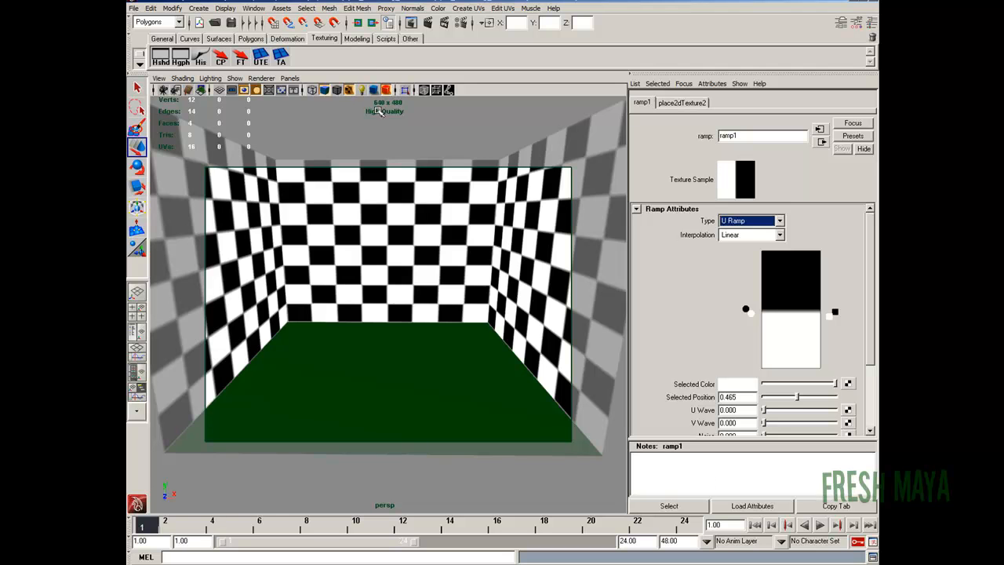
{"action": "left_click", "coordinate": [428, 23]}
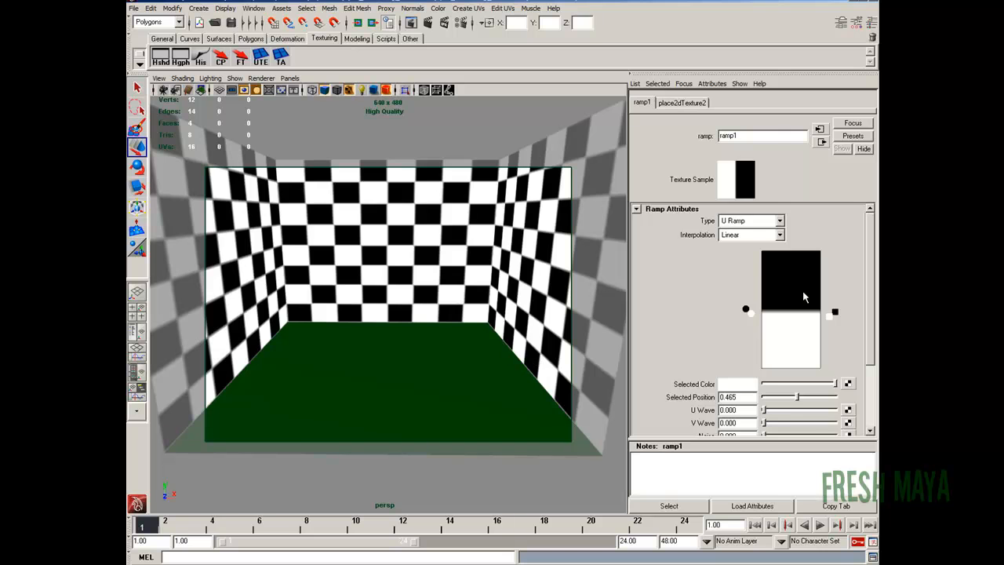
Graph the input and output connections of the floor's shdr_Floor material in the Hypershade.
{"action": "left_click", "coordinate": [411, 372]}
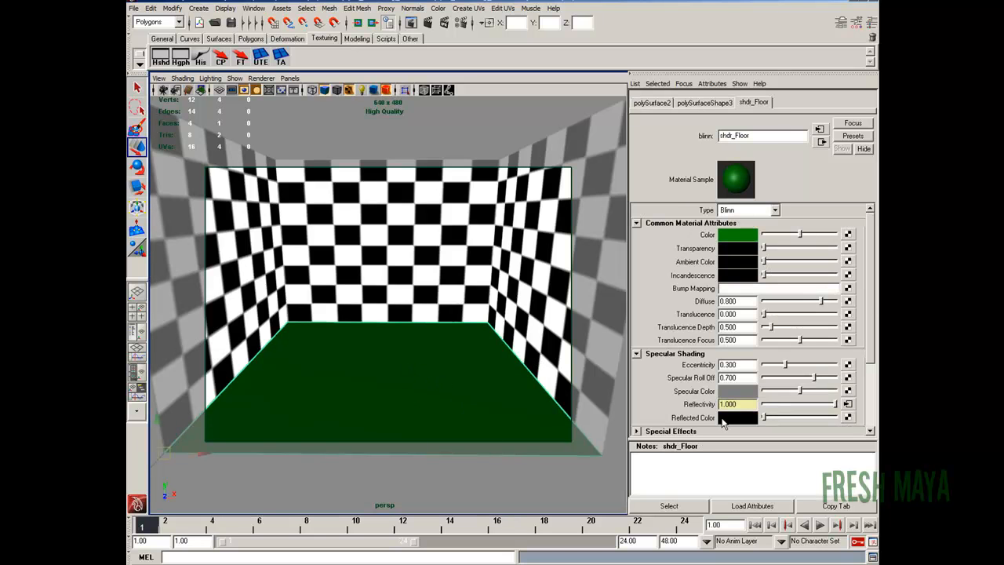
{"action": "left_click", "coordinate": [253, 8]}
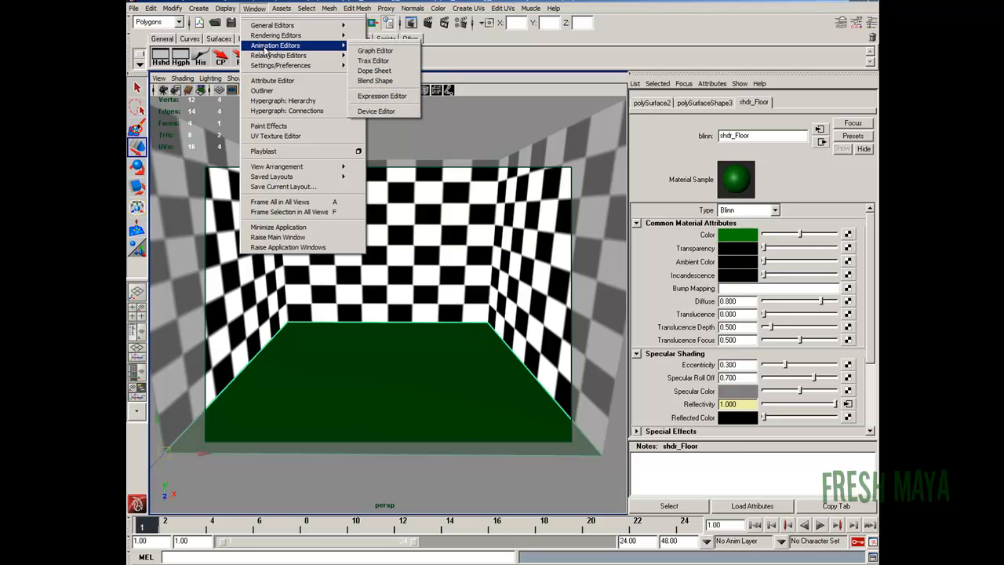
{"action": "mouse_move", "coordinate": [314, 35]}
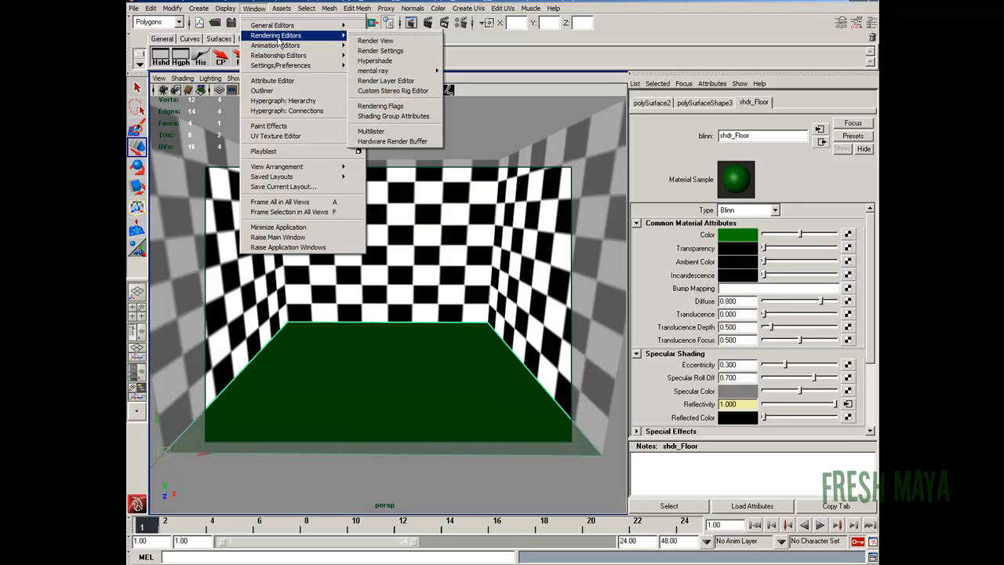
{"action": "left_click", "coordinate": [375, 60]}
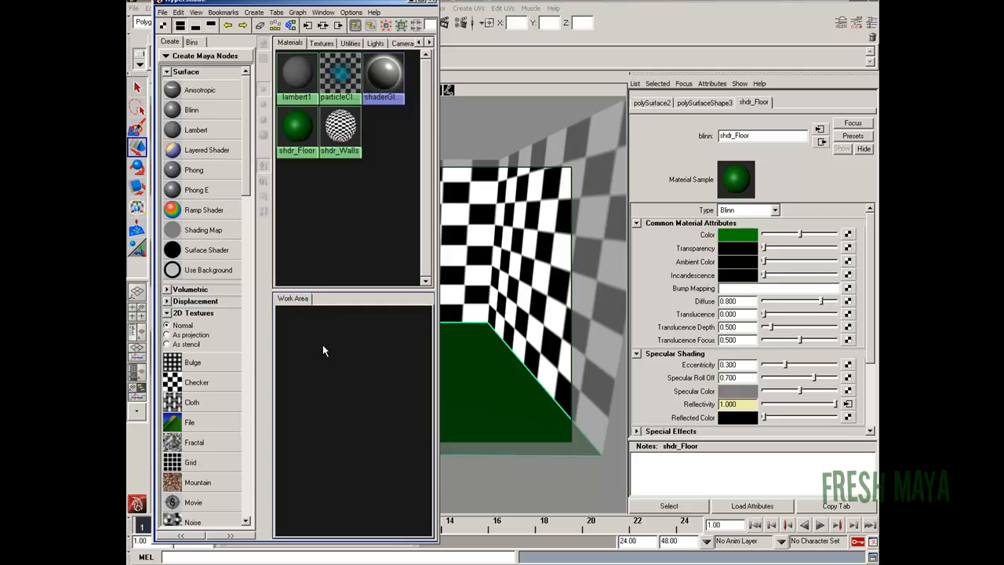
{"action": "left_click", "coordinate": [296, 133]}
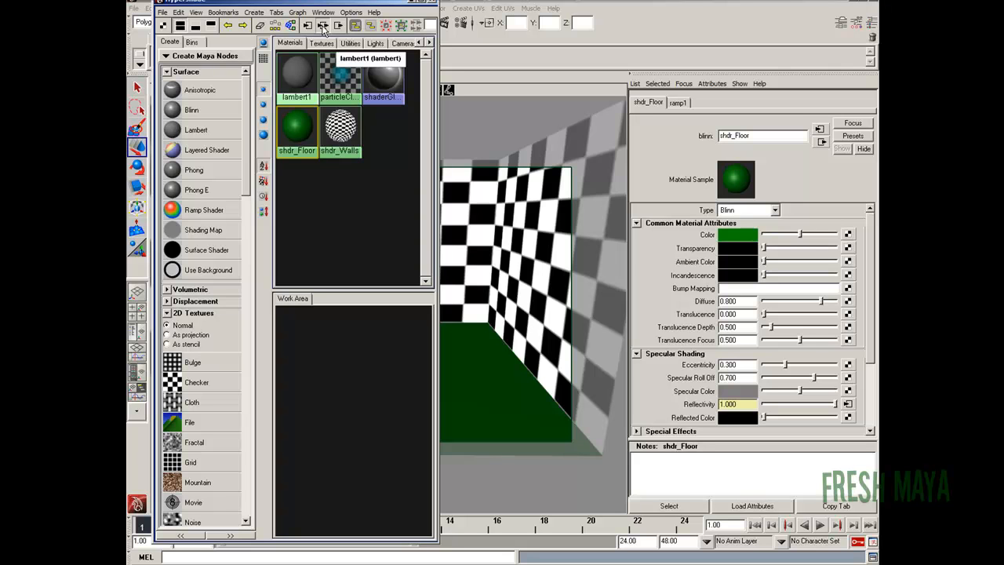
{"action": "left_click", "coordinate": [323, 29]}
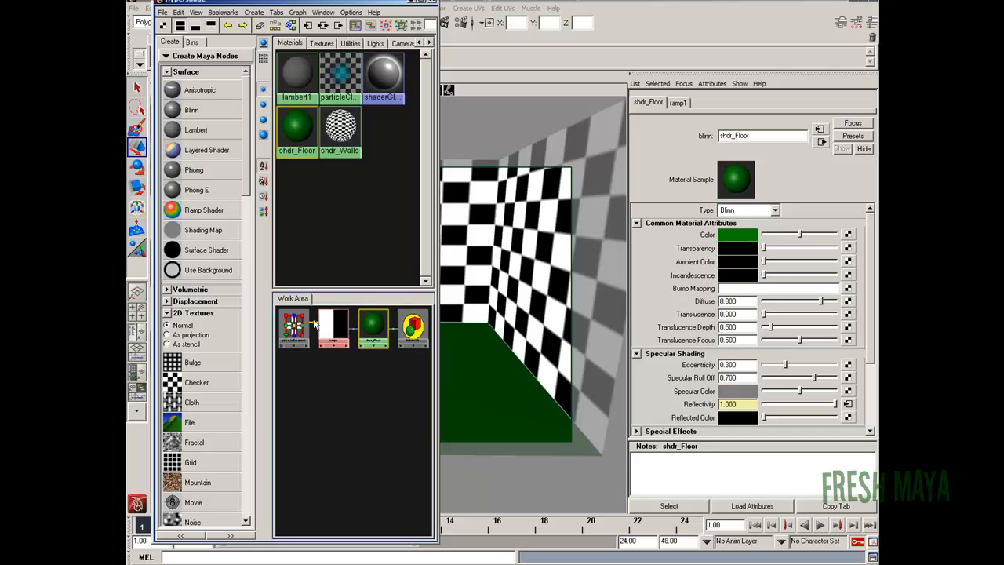
Disconnect the ramp from shdr_Floor and delete the ramp with its place2dTexture node from the shading network.
{"action": "left_click", "coordinate": [354, 333]}
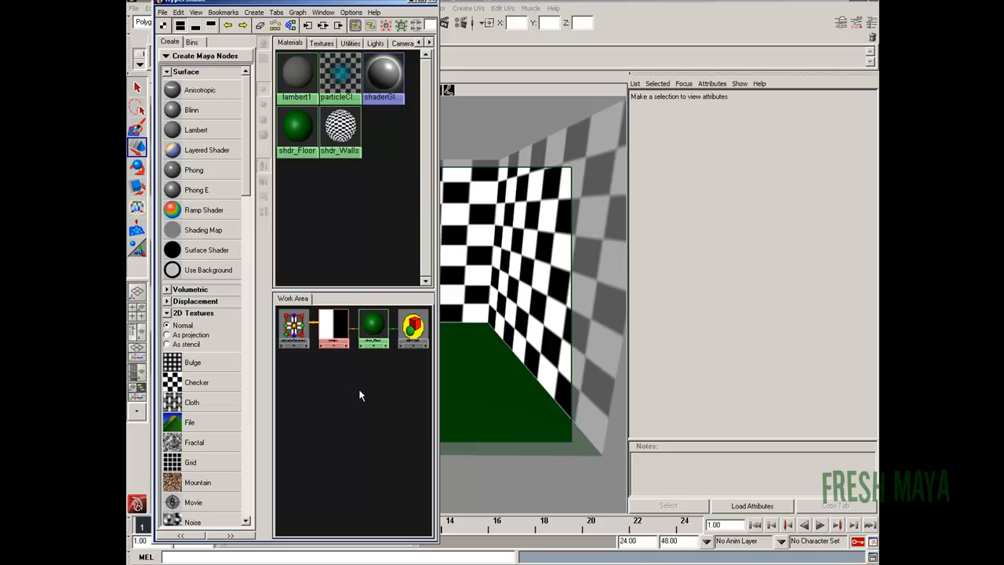
{"action": "key", "text": "Delete"}
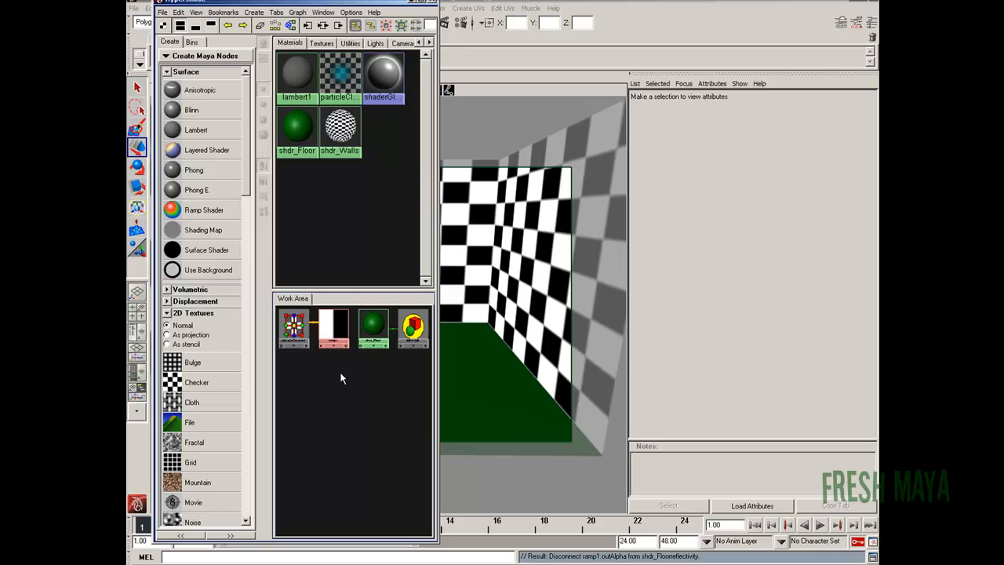
{"action": "left_click", "coordinate": [308, 331]}
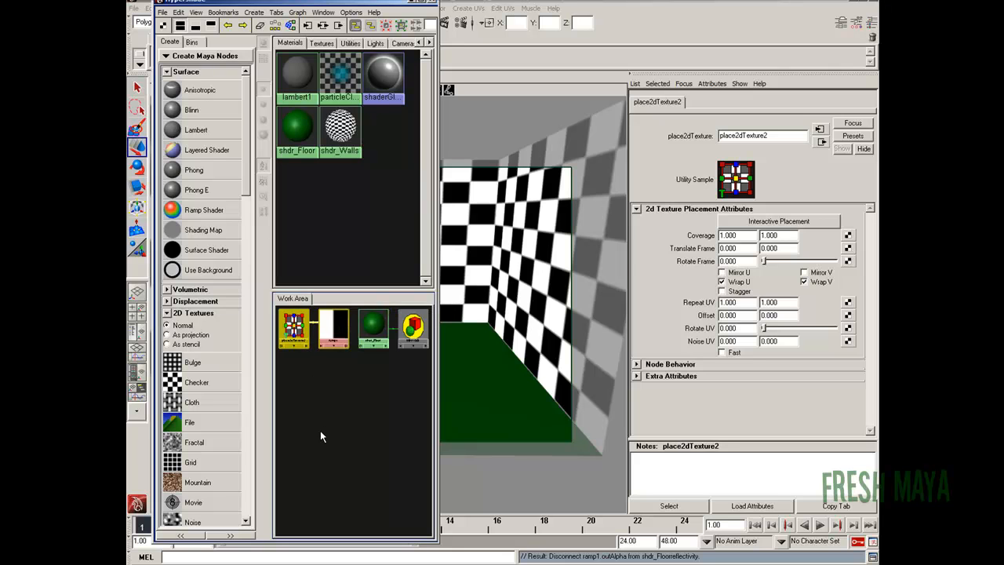
{"action": "key", "text": "Delete"}
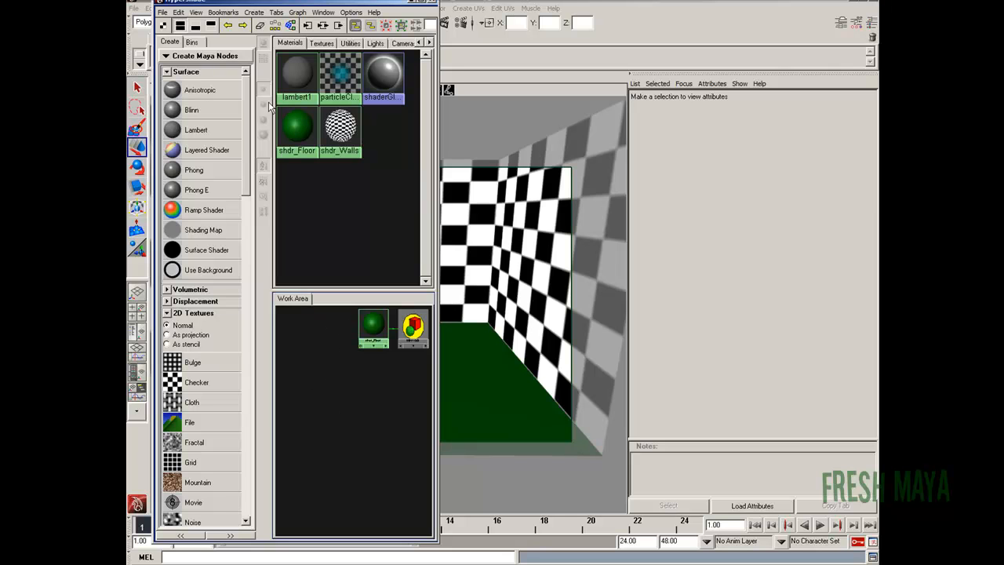
Check the Reflectivity attribute of the shdr_Floor material and minimize the Hypershade.
{"action": "left_click", "coordinate": [298, 131]}
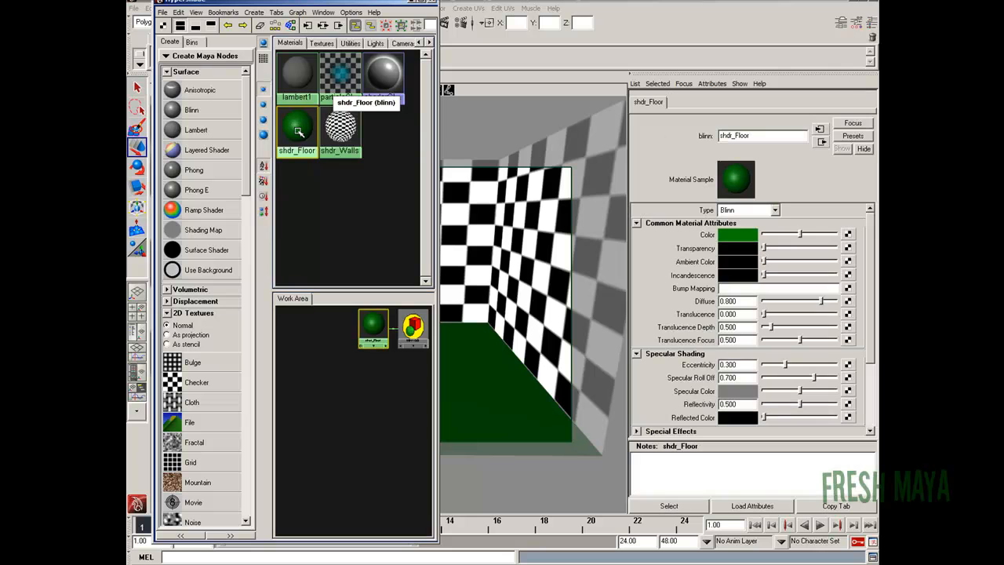
{"action": "scroll", "coordinate": [855, 353], "scroll_direction": "down", "scroll_amount": 3}
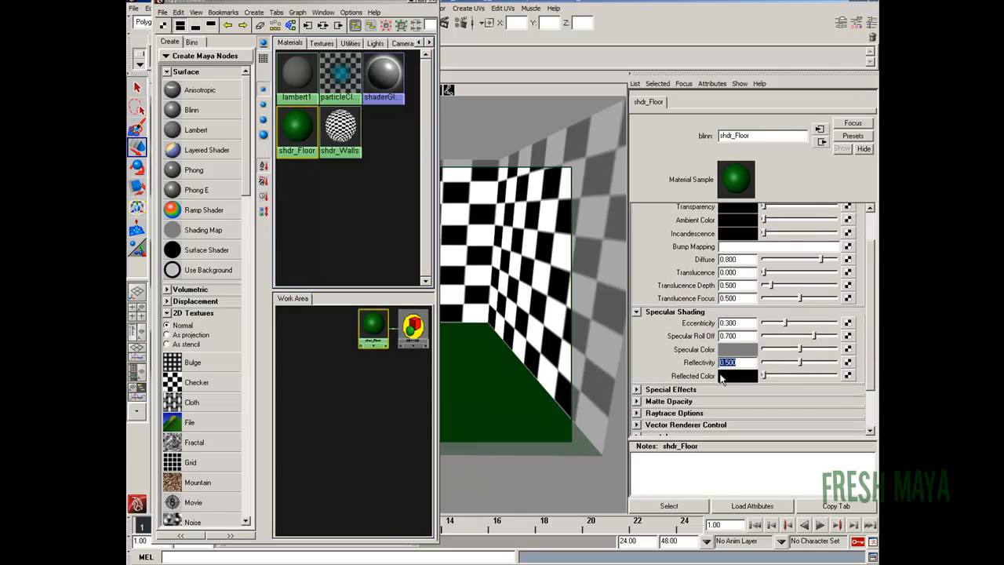
{"action": "left_click", "coordinate": [747, 363]}
{"action": "scroll", "coordinate": [874, 356], "scroll_direction": "up", "scroll_amount": 3}
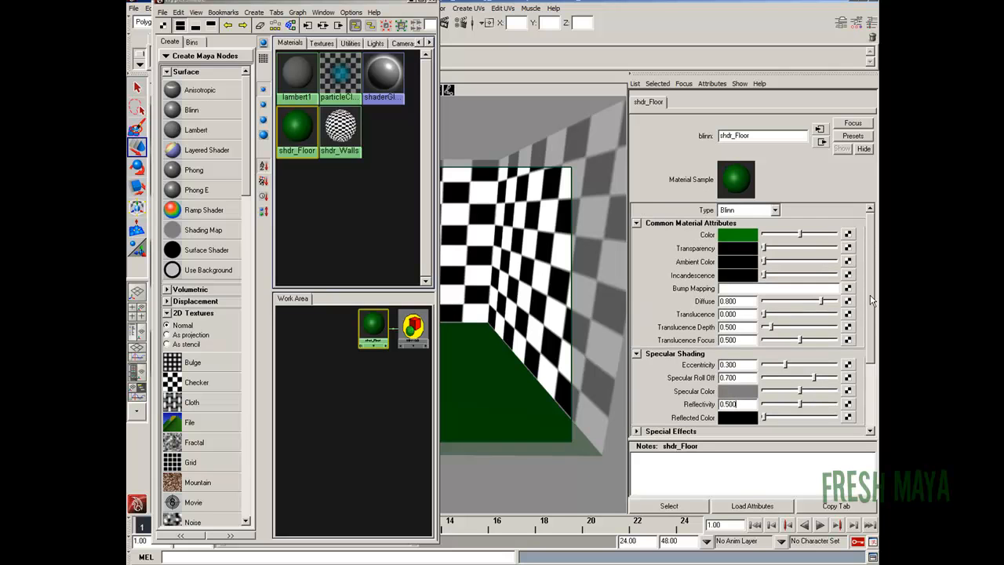
{"action": "left_click", "coordinate": [415, 7]}
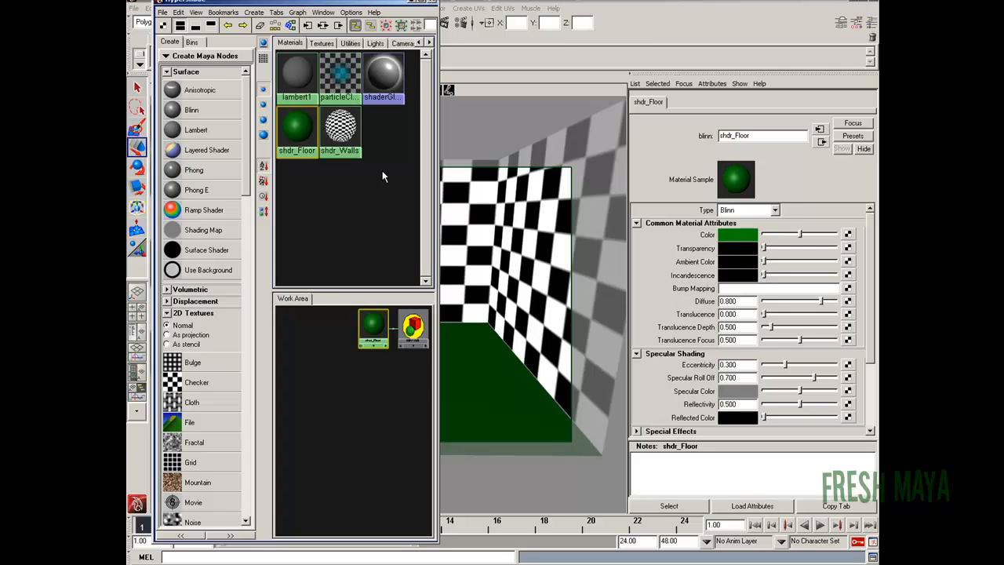
{"action": "left_click", "coordinate": [413, 3]}
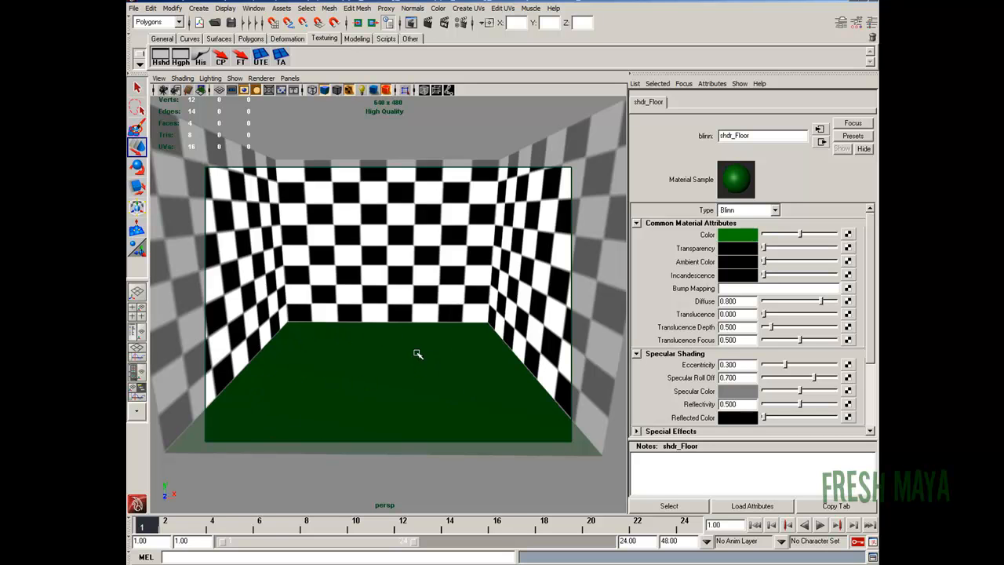
Show the floor surface in the UV Texture Editor and start a UV Snapshot of its layout.
{"action": "left_click", "coordinate": [339, 381]}
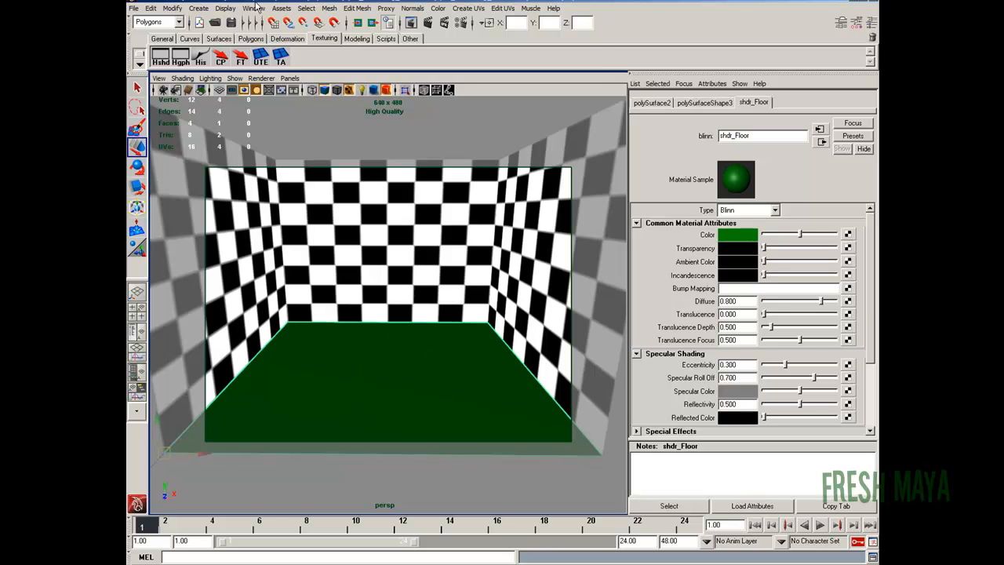
{"action": "left_click", "coordinate": [507, 10]}
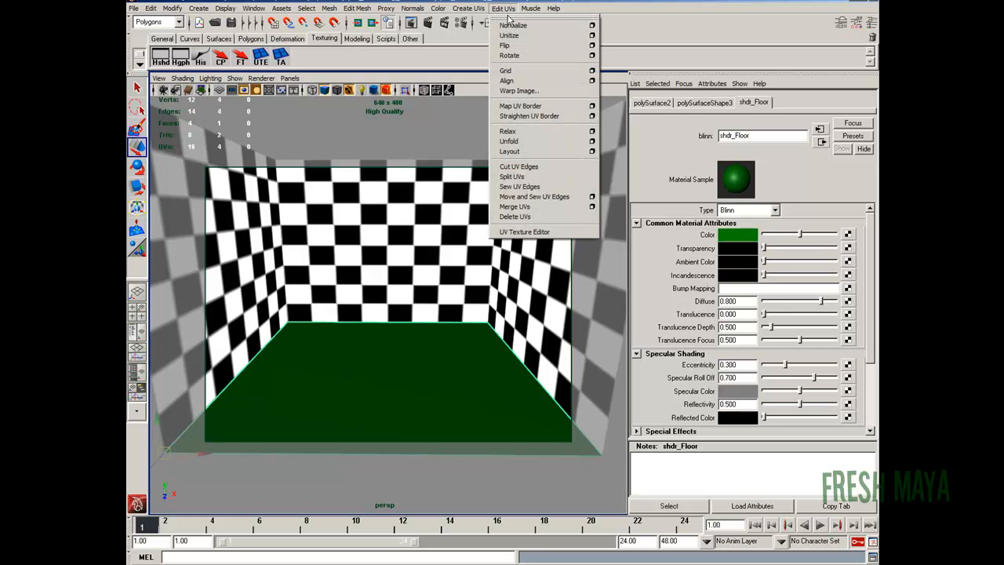
{"action": "left_click", "coordinate": [536, 233]}
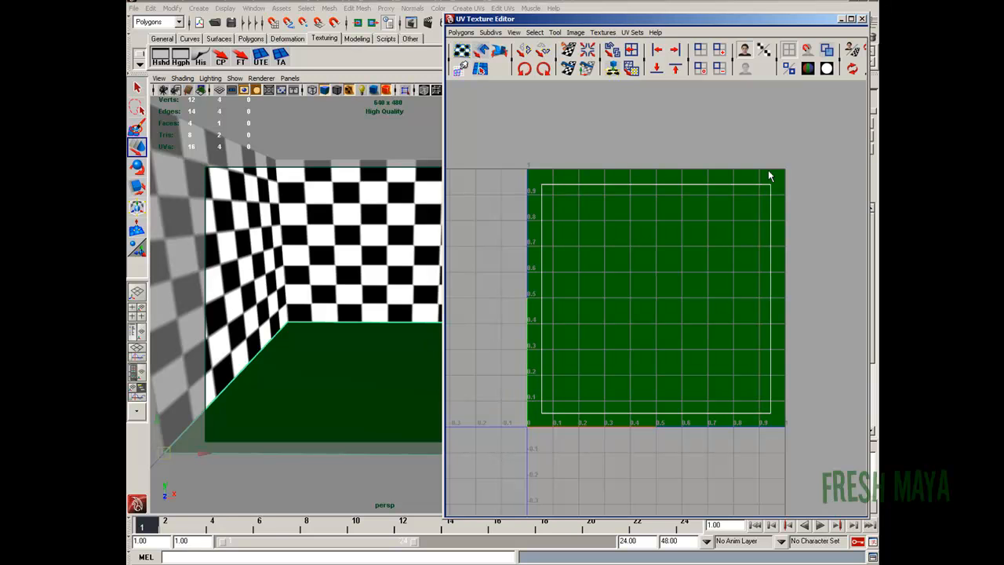
{"action": "left_click", "coordinate": [467, 33]}
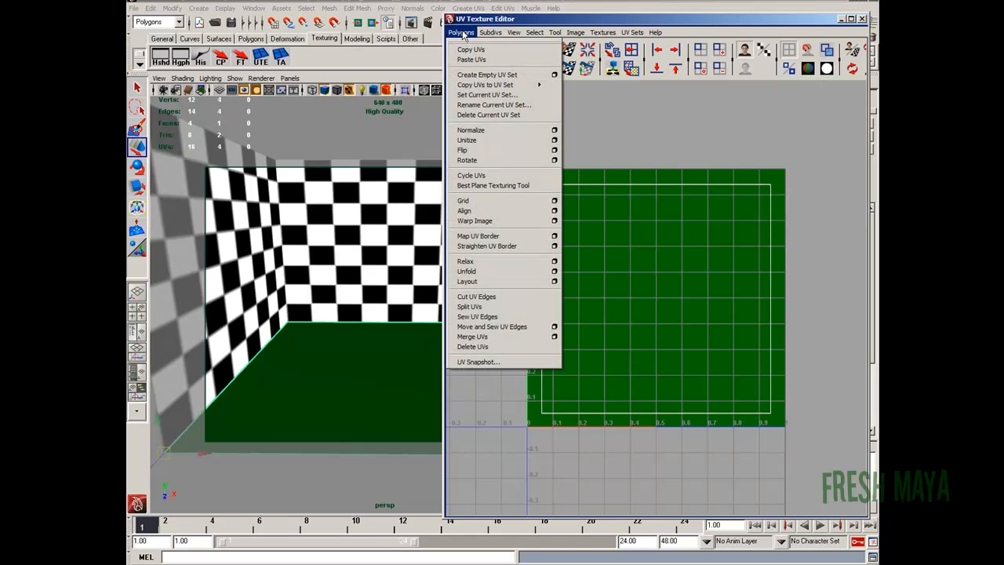
{"action": "left_click", "coordinate": [476, 362]}
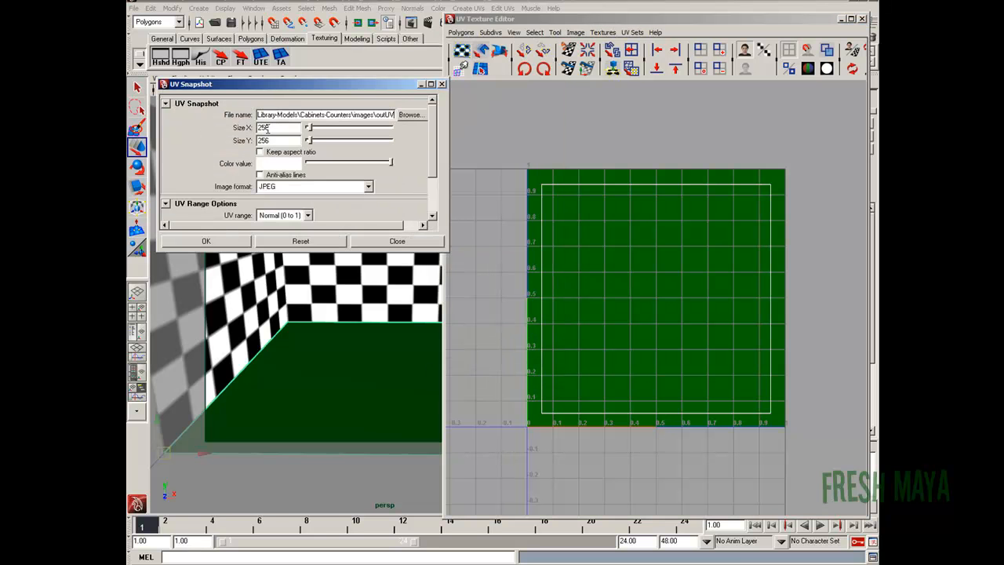
Set the UV snapshot's output file to FloorUVs on the Desktop.
{"action": "left_click", "coordinate": [410, 114]}
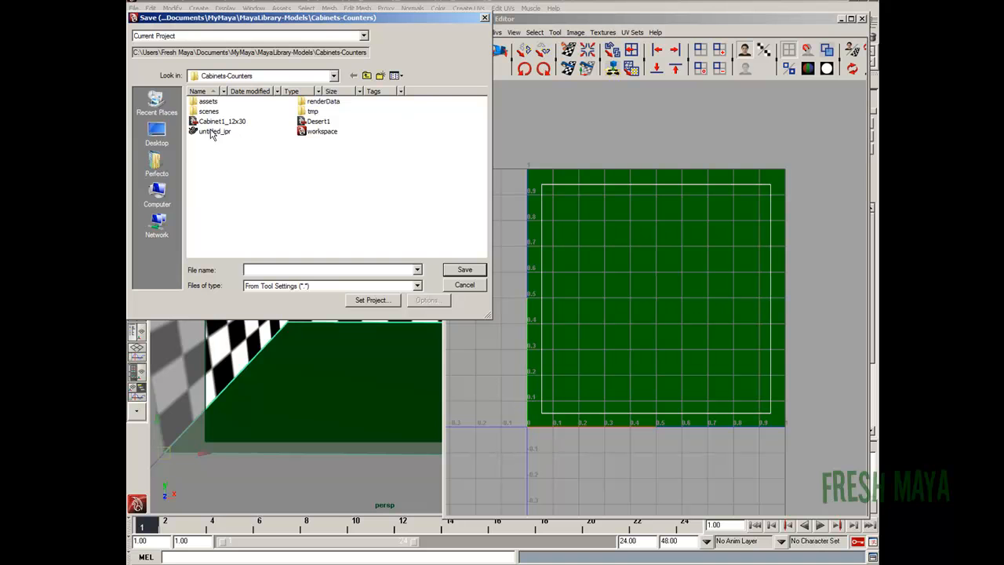
{"action": "left_click", "coordinate": [158, 133]}
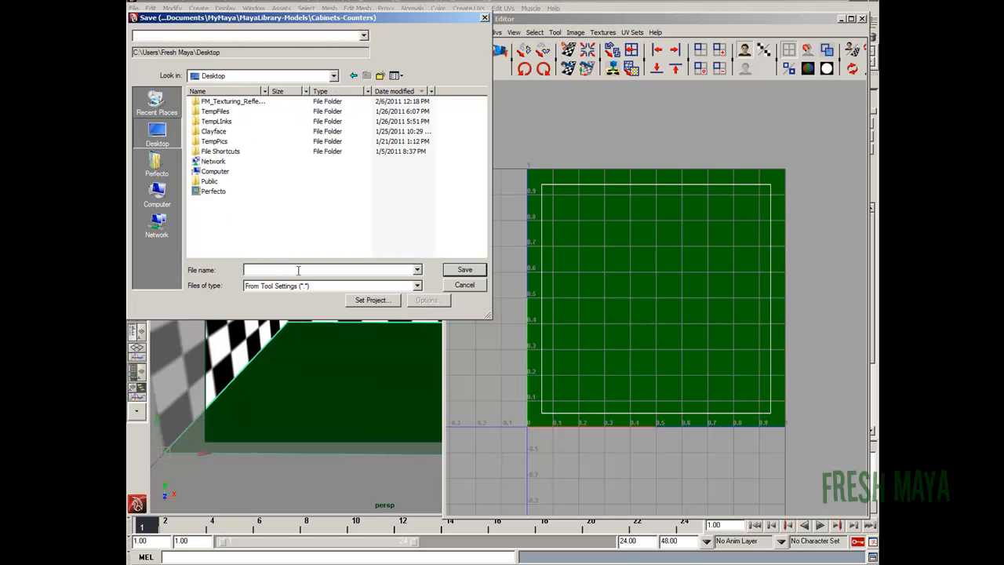
{"action": "type", "text": "FloorUv"}
{"action": "left_click", "coordinate": [463, 270]}
Enlarge the UV Snapshot window and review its Size X and Size Y beside the floor's UV layout.
{"action": "left_click_drag", "start_coordinate": [365, 80], "coordinate": [400, 98]}
{"action": "left_click_drag", "start_coordinate": [478, 167], "coordinate": [553, 167]}
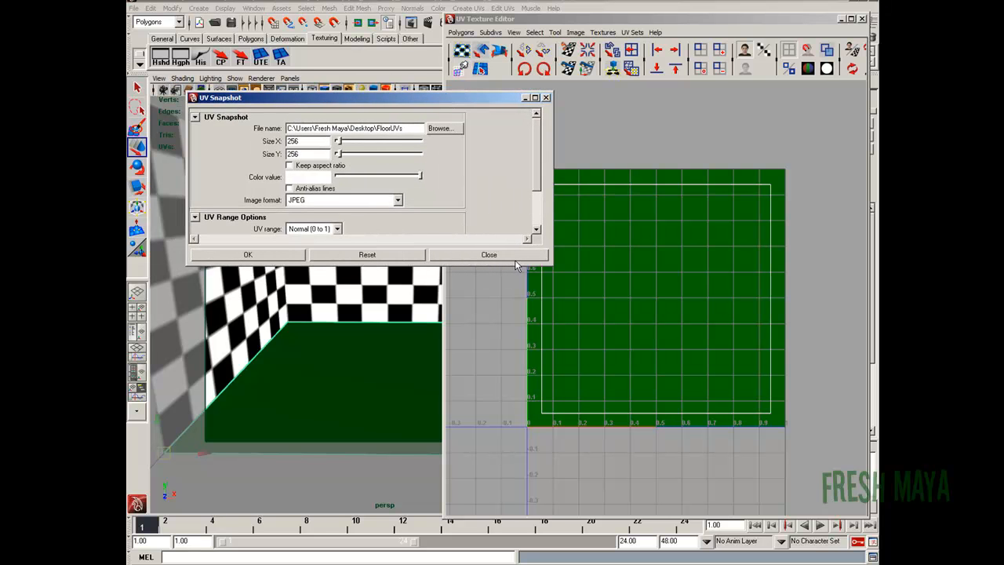
{"action": "left_click_drag", "start_coordinate": [517, 268], "coordinate": [517, 298]}
{"action": "left_click_drag", "start_coordinate": [307, 141], "coordinate": [284, 142]}
{"action": "left_click_drag", "start_coordinate": [412, 98], "coordinate": [359, 262]}
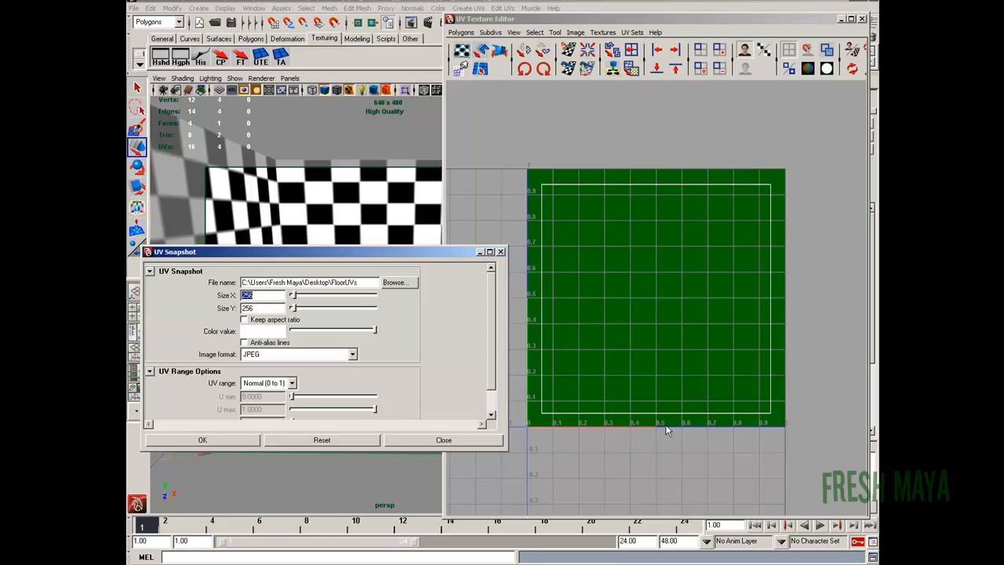
{"action": "double_click", "coordinate": [263, 308]}
{"action": "left_click_drag", "start_coordinate": [329, 251], "coordinate": [339, 77]}
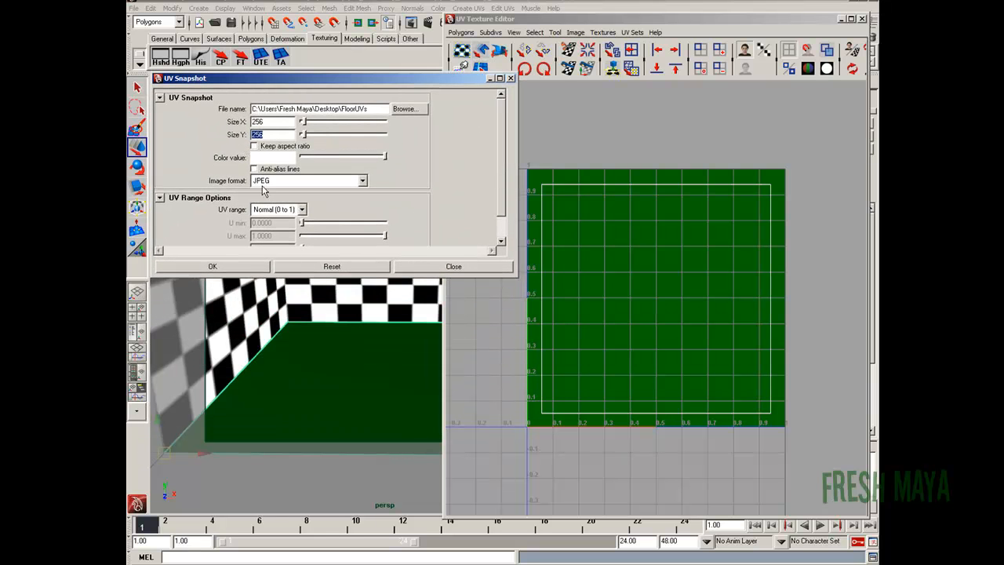
Turn on anti-aliased lines, set the image format to PNG and save the floor's UV snapshot.
{"action": "left_click", "coordinate": [255, 170]}
{"action": "left_click", "coordinate": [254, 170]}
{"action": "left_click", "coordinate": [254, 169]}
{"action": "left_click", "coordinate": [255, 170]}
{"action": "left_click", "coordinate": [362, 180]}
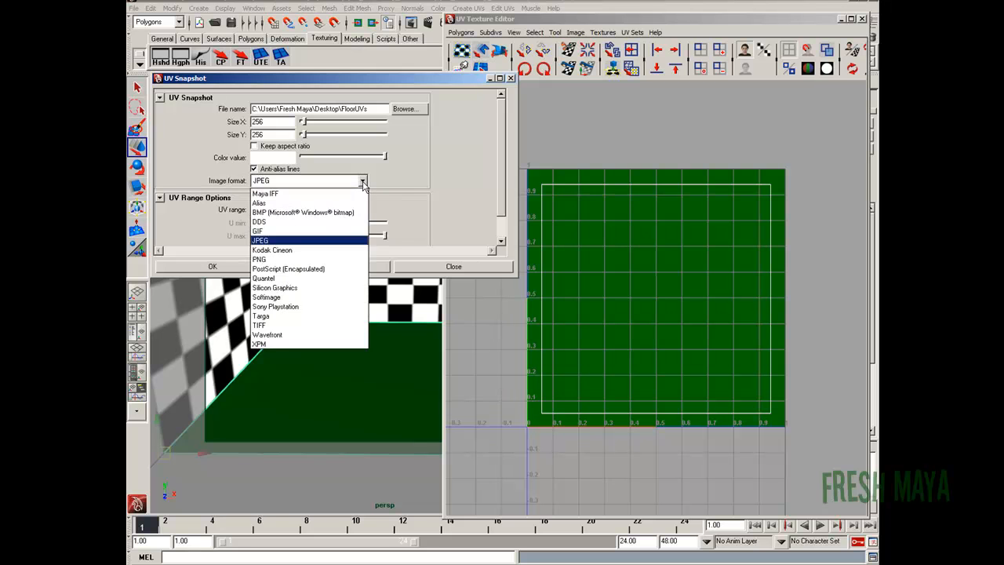
{"action": "left_click", "coordinate": [278, 260]}
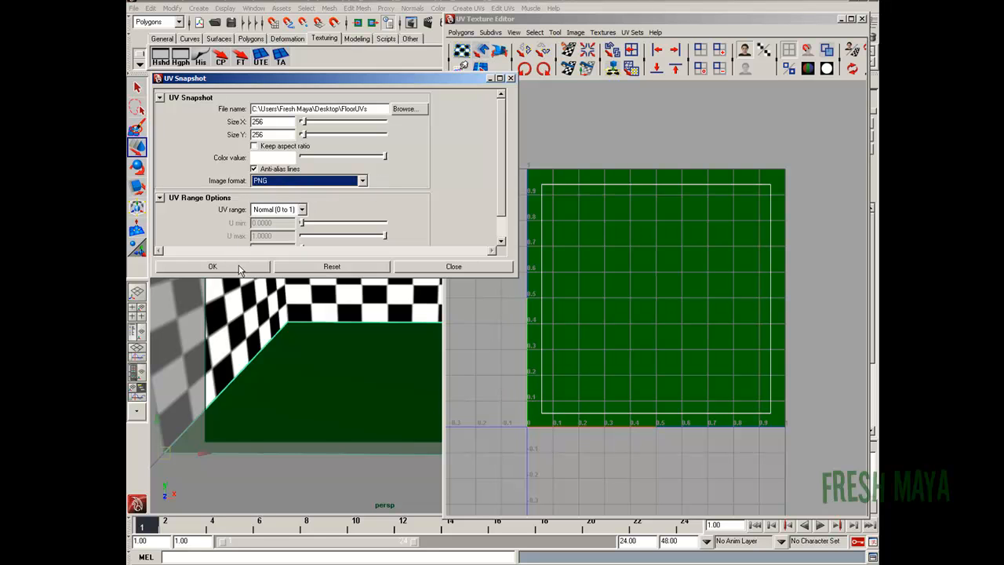
{"action": "left_click", "coordinate": [213, 266]}
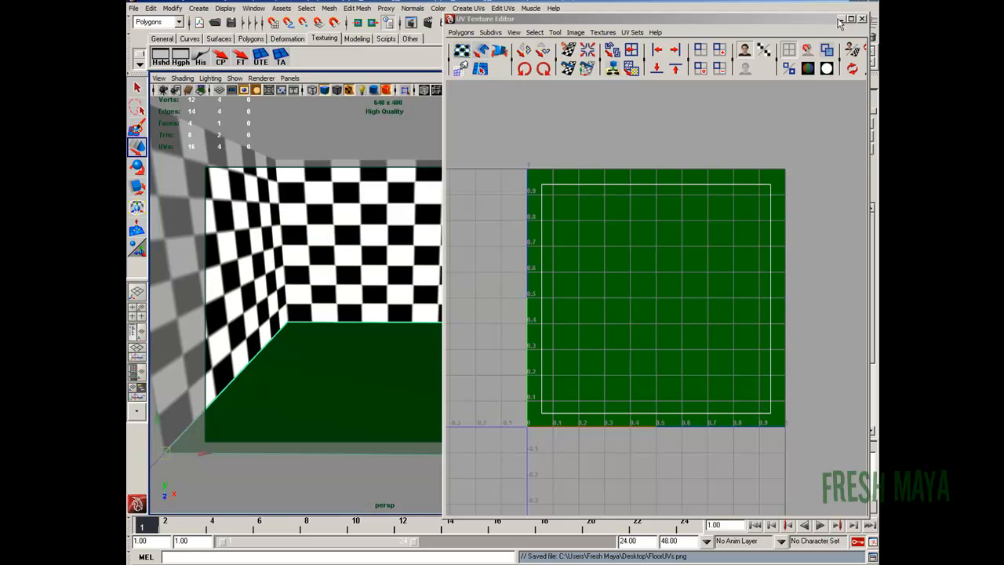
View the exported FloorUVs image from the desktop in FCheck and close the viewer.
{"action": "key", "text": "super+d"}
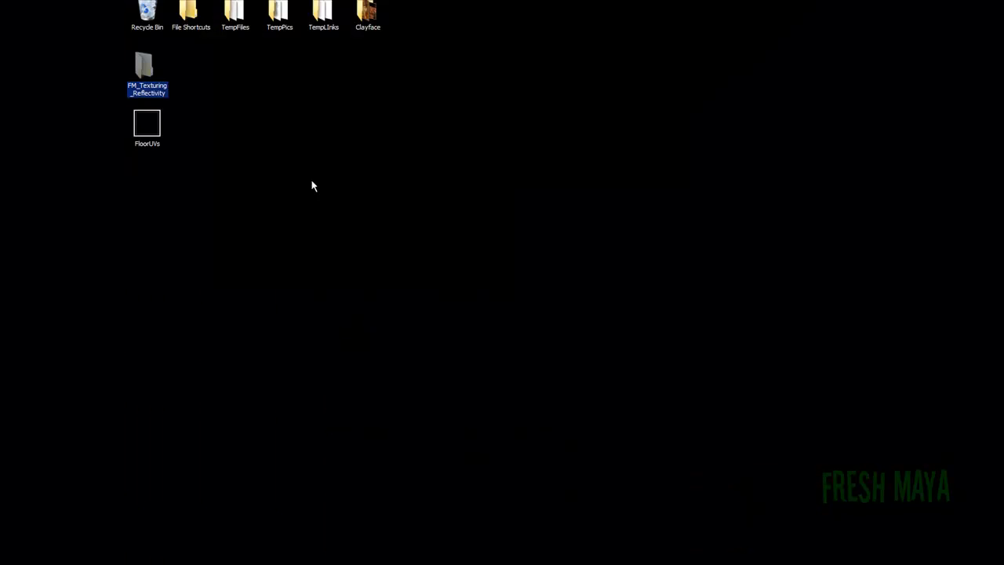
{"action": "double_click", "coordinate": [154, 133]}
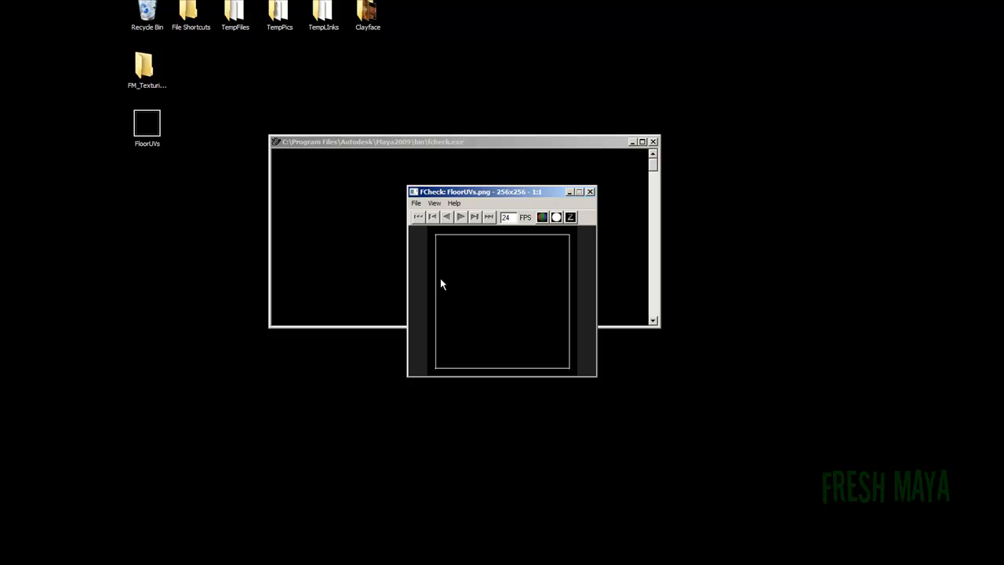
{"action": "left_click", "coordinate": [590, 193]}
Launch GIMP 2 for editing the FloorUVs image.
{"action": "left_click", "coordinate": [152, 129]}
{"action": "right_click", "coordinate": [152, 130]}
{"action": "left_click", "coordinate": [219, 100]}
{"action": "key", "text": "super"}
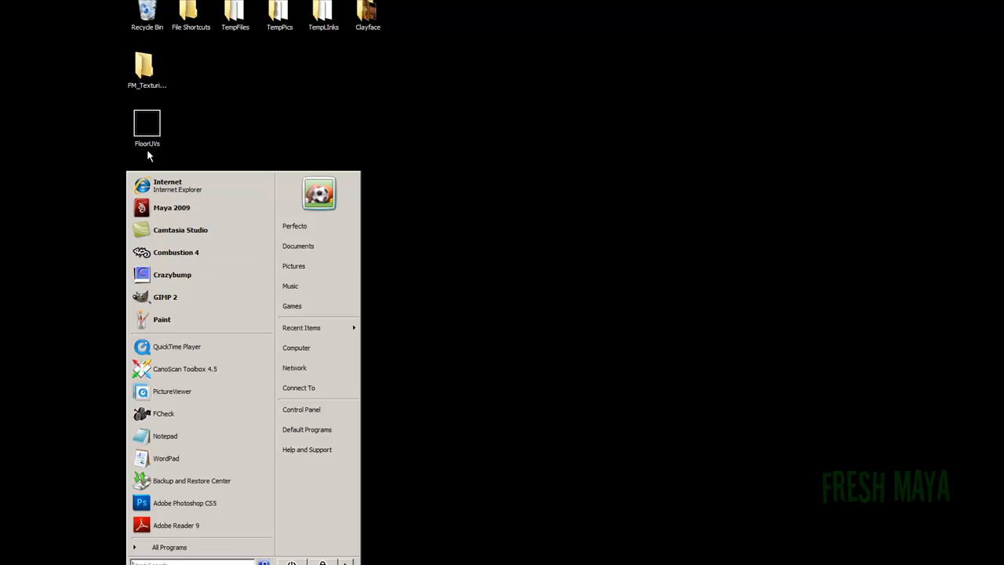
{"action": "left_click", "coordinate": [179, 295]}
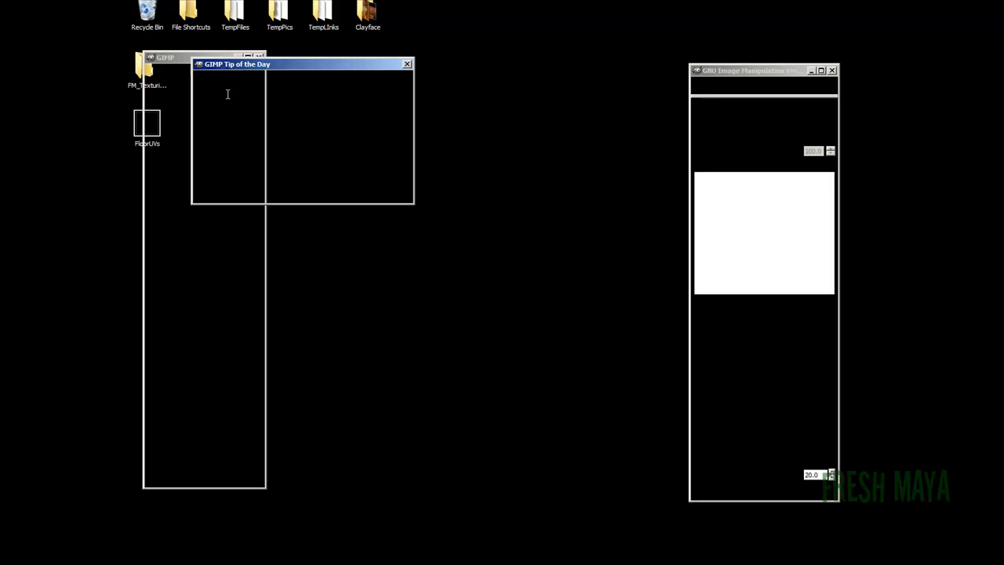
Dismiss the tip of the day and open the FloorUVs.png image.
{"action": "left_click", "coordinate": [281, 192]}
{"action": "left_click", "coordinate": [160, 72]}
{"action": "left_click", "coordinate": [172, 102]}
{"action": "left_click", "coordinate": [194, 150]}
{"action": "left_click", "coordinate": [268, 200]}
{"action": "left_click", "coordinate": [640, 439]}
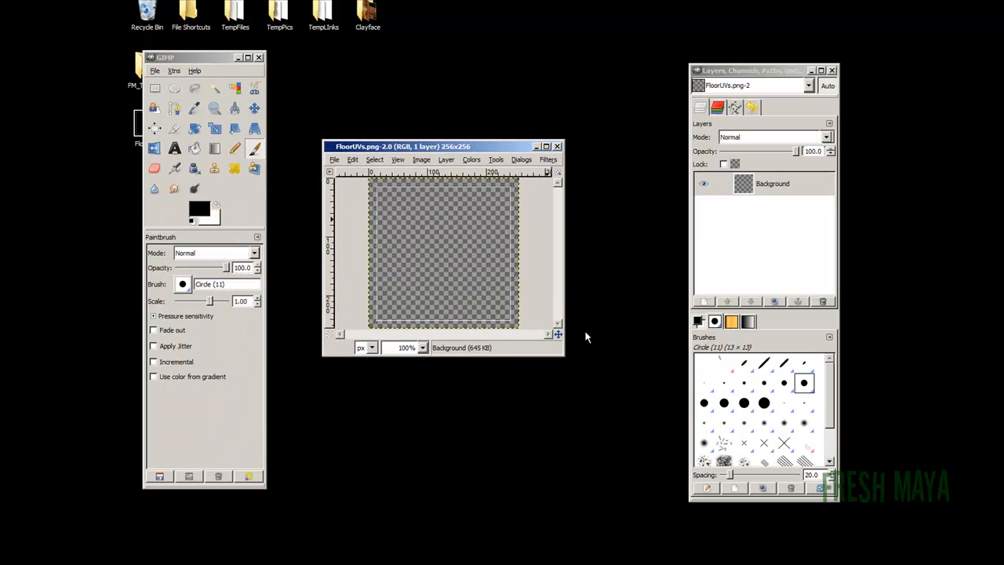
Enlarge the FloorUVs image window and arrange it between the toolbox and the Layers dock.
{"action": "left_click_drag", "start_coordinate": [569, 372], "coordinate": [660, 498]}
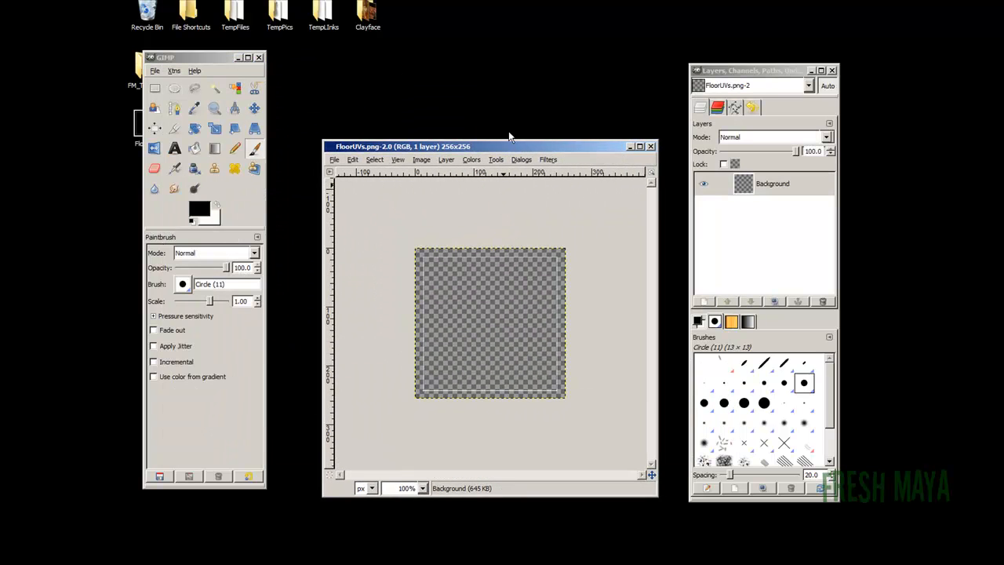
{"action": "left_click_drag", "start_coordinate": [512, 147], "coordinate": [492, 95]}
{"action": "left_click", "coordinate": [790, 197]}
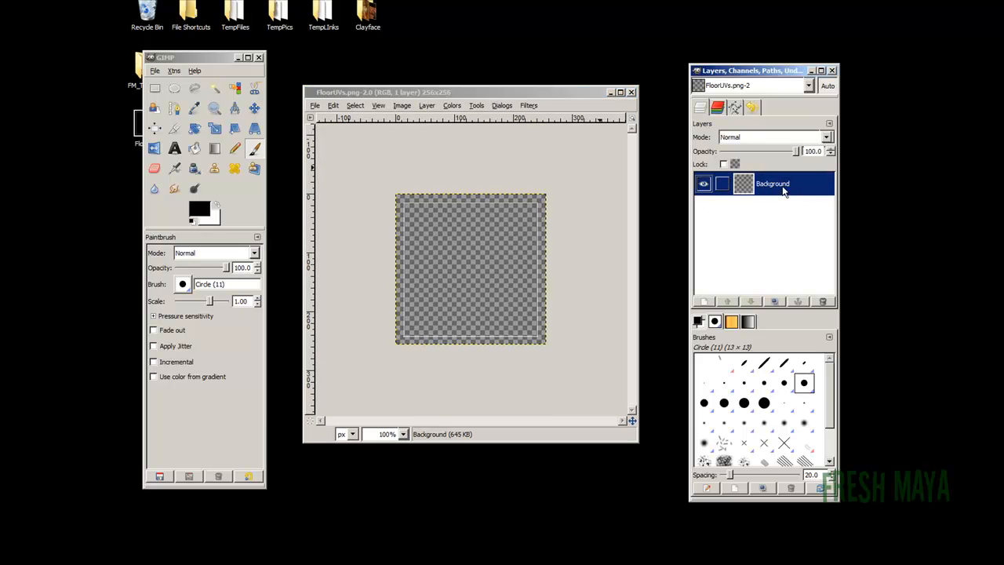
{"action": "mouse_move", "coordinate": [765, 71]}
{"action": "left_mouse_down"}
{"action": "mouse_move", "coordinate": [744, 75]}
{"action": "mouse_move", "coordinate": [753, 74]}
{"action": "left_mouse_up"}
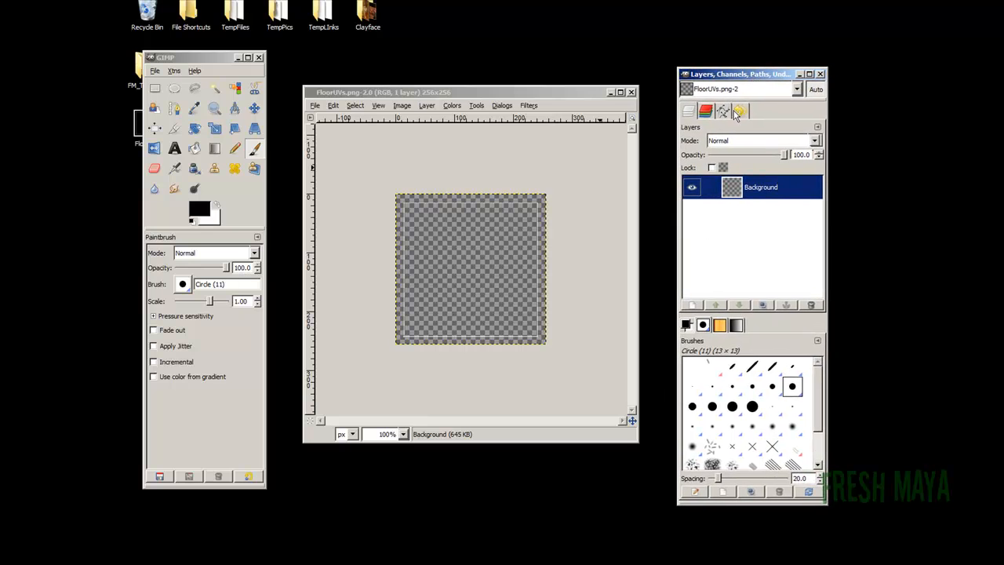
Close the combined Layers dock with all its tabs and open a standalone Layers dialog beside the image window.
{"action": "left_click", "coordinate": [691, 305]}
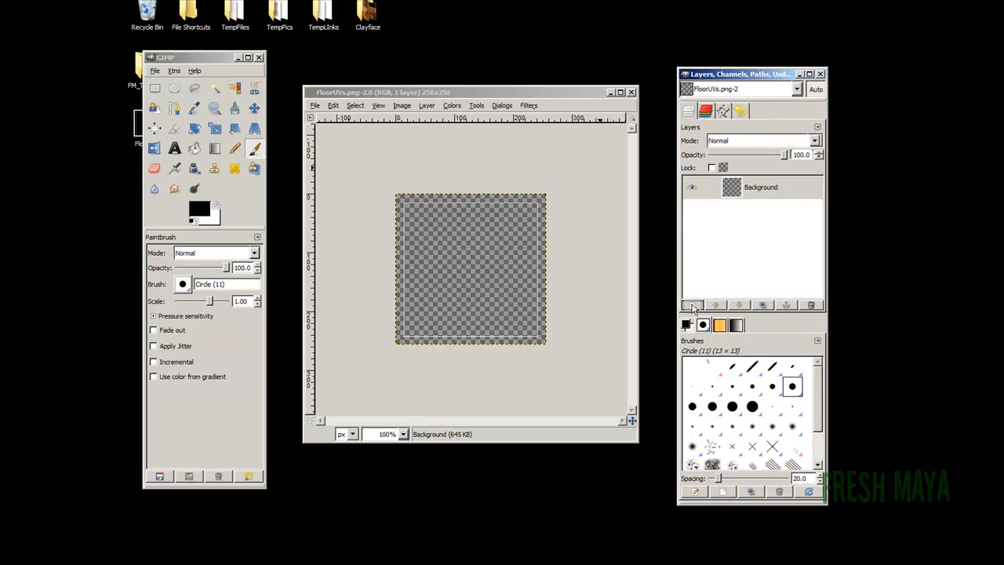
{"action": "left_click", "coordinate": [398, 105]}
{"action": "left_click_drag", "start_coordinate": [781, 76], "coordinate": [767, 71]}
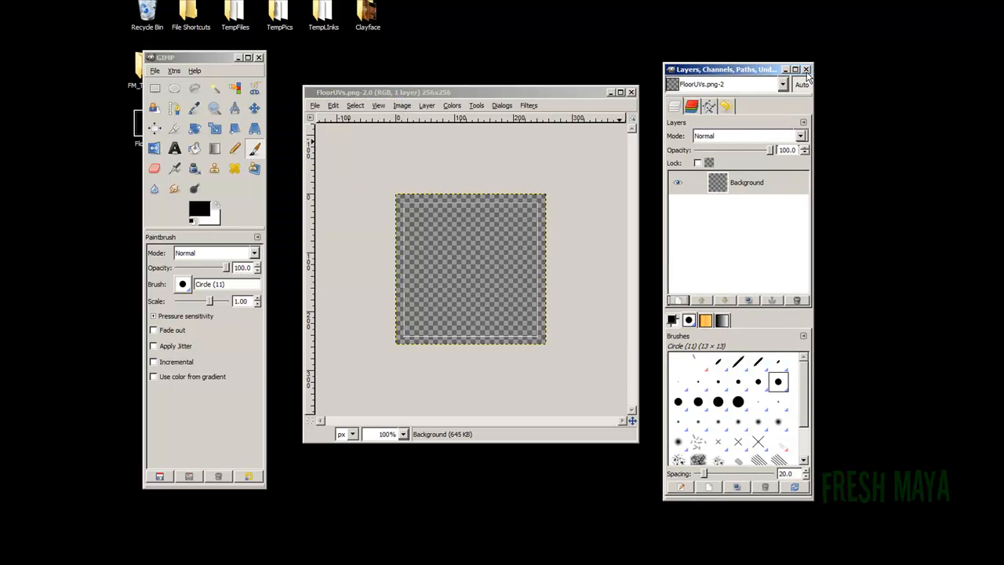
{"action": "left_click", "coordinate": [806, 70]}
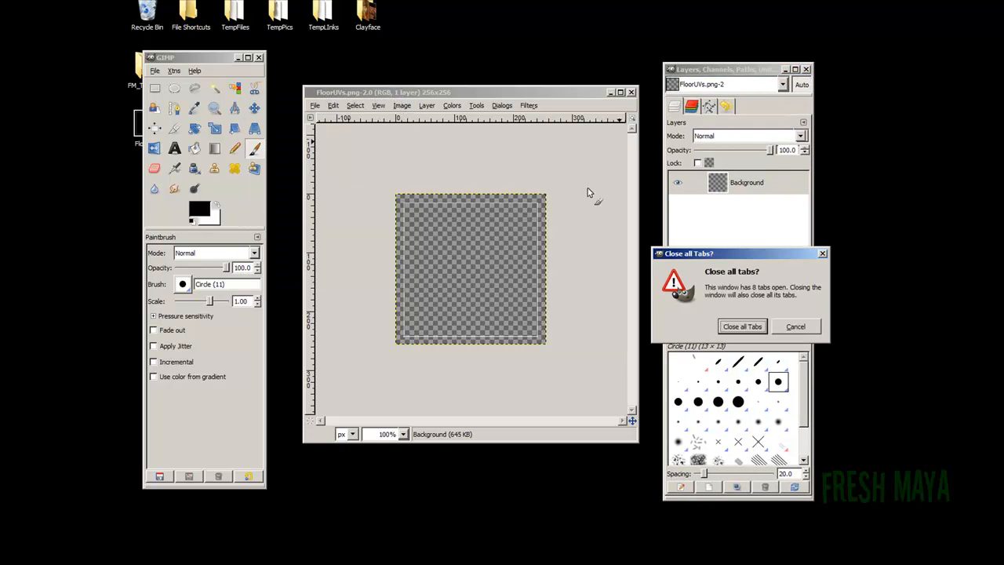
{"action": "left_click", "coordinate": [752, 329]}
{"action": "mouse_move", "coordinate": [508, 98]}
{"action": "left_mouse_down"}
{"action": "mouse_move", "coordinate": [533, 94]}
{"action": "mouse_move", "coordinate": [523, 68]}
{"action": "mouse_move", "coordinate": [510, 85]}
{"action": "left_mouse_up"}
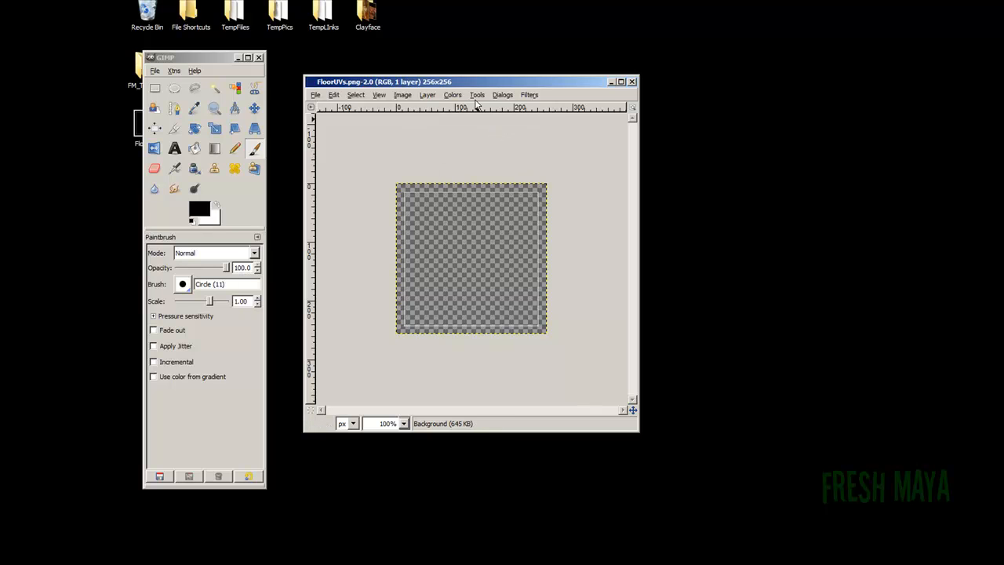
{"action": "left_click", "coordinate": [503, 95]}
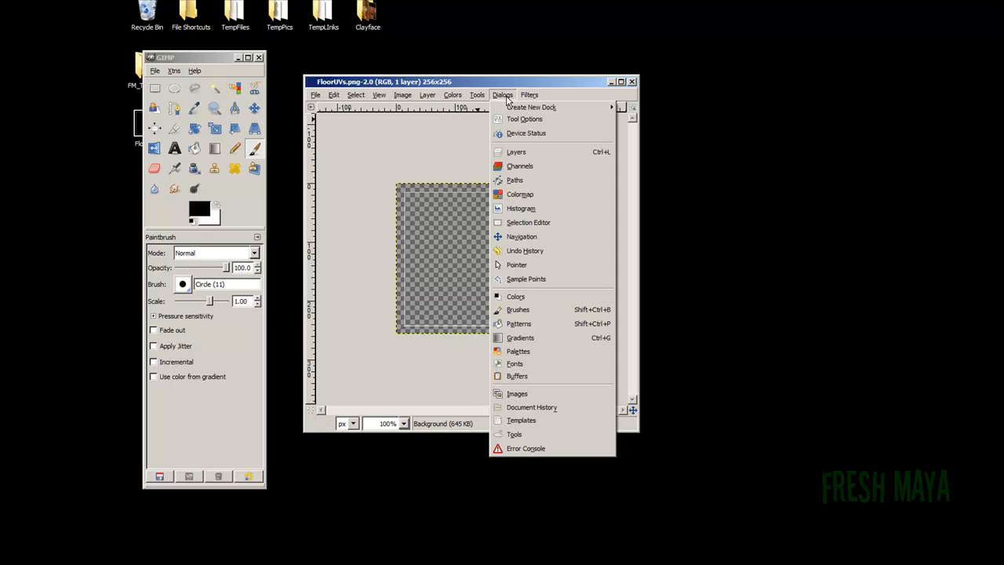
{"action": "left_click", "coordinate": [520, 152]}
{"action": "left_click_drag", "start_coordinate": [341, 135], "coordinate": [756, 88]}
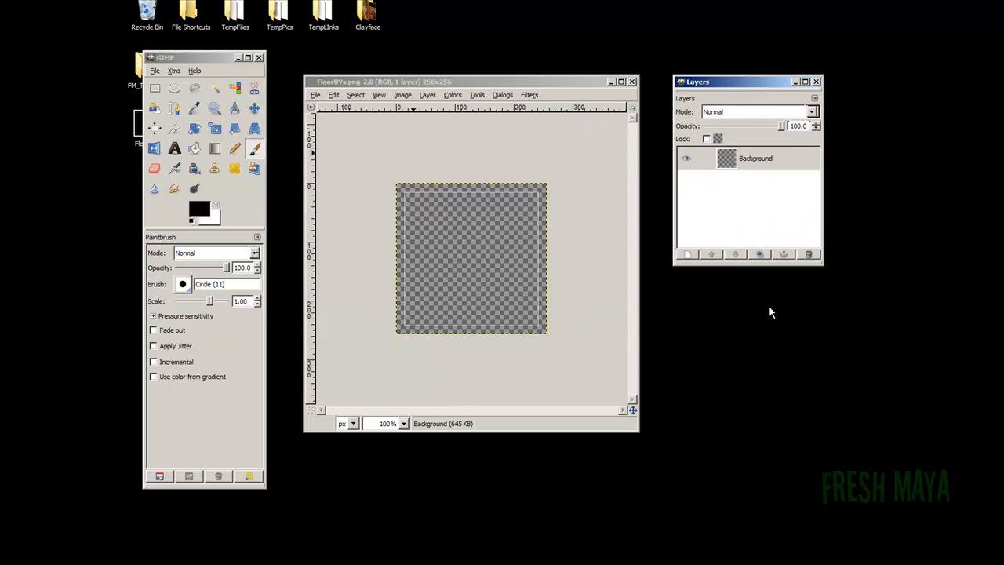
Create a new 256 x 256 px layer named Texture with a white fill.
{"action": "left_click", "coordinate": [689, 256]}
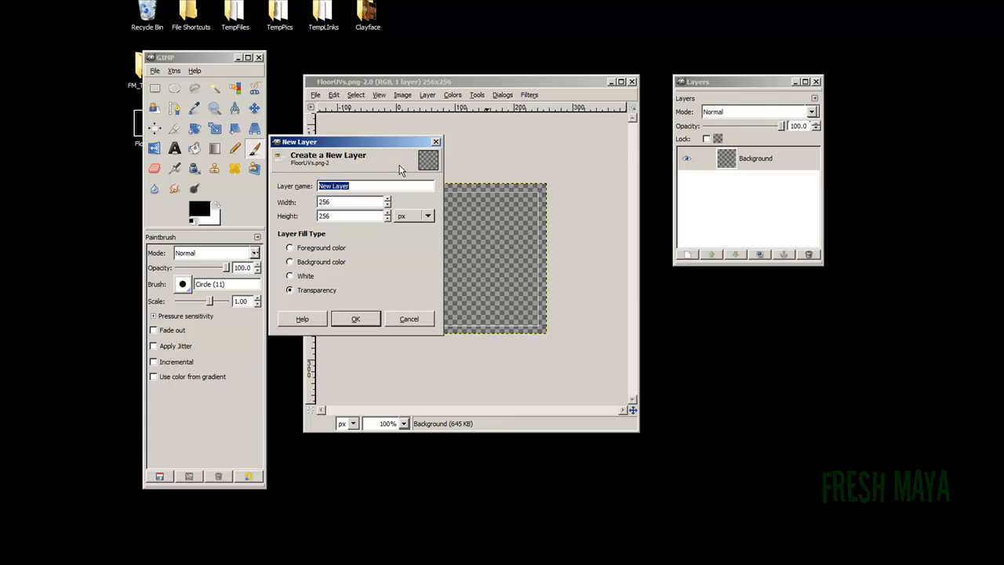
{"action": "type", "text": "Texture"}
{"action": "left_click", "coordinate": [351, 320]}
{"action": "left_click", "coordinate": [292, 277]}
{"action": "left_click", "coordinate": [367, 324]}
Raise the Background layer with the UV lines above the Texture layer.
{"action": "left_click", "coordinate": [746, 192]}
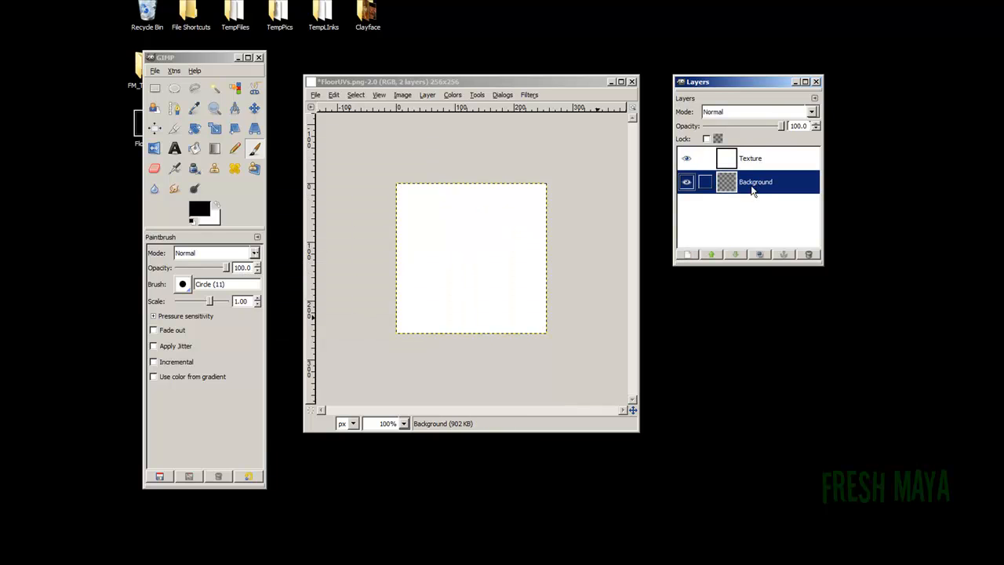
{"action": "left_click_drag", "start_coordinate": [750, 186], "coordinate": [744, 146]}
{"action": "left_click", "coordinate": [712, 255]}
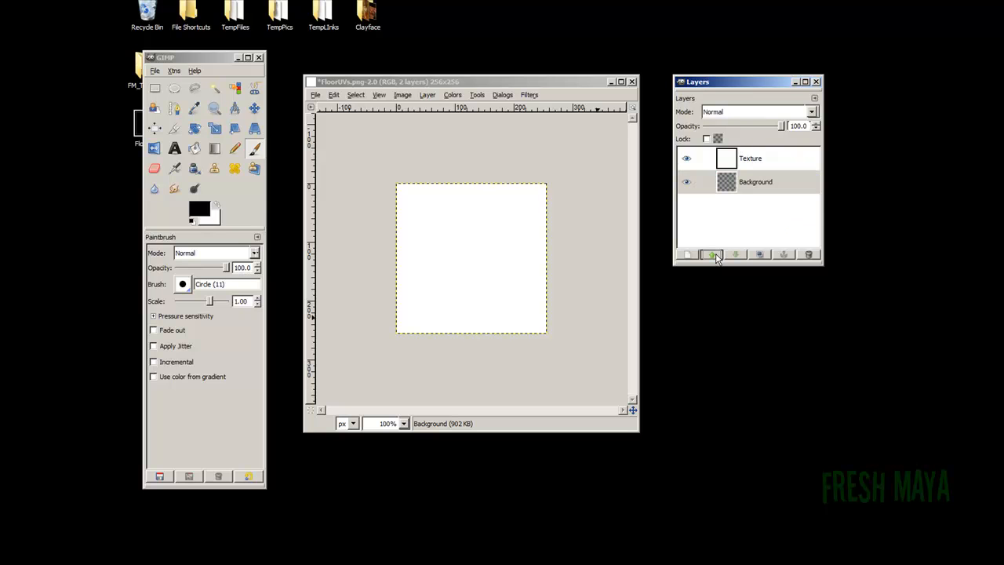
Paint black around the edges of the Texture layer with the Circle Fuzzy (19) brush at scale 10, leaving the centre white.
{"action": "left_click", "coordinate": [753, 186]}
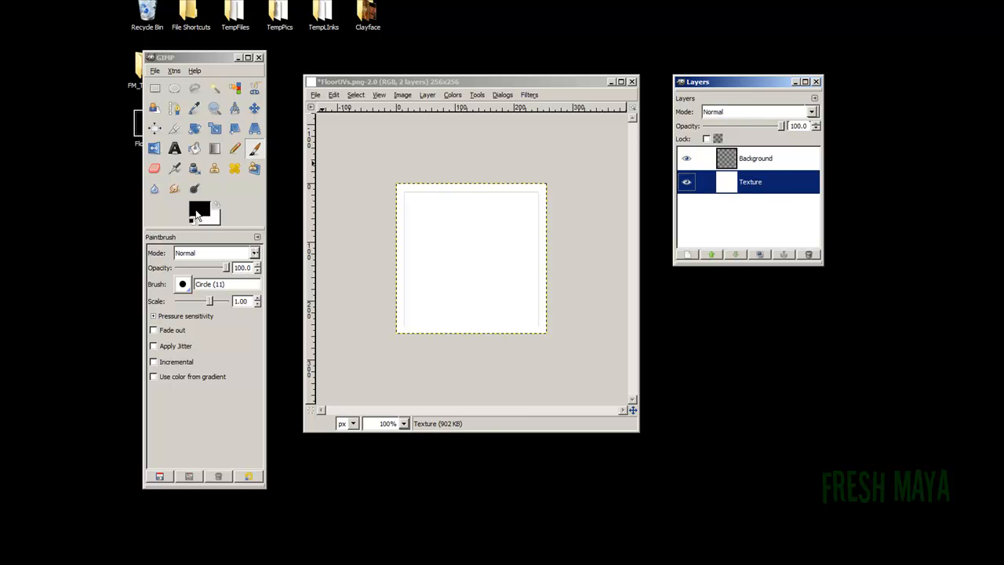
{"action": "left_click", "coordinate": [183, 287]}
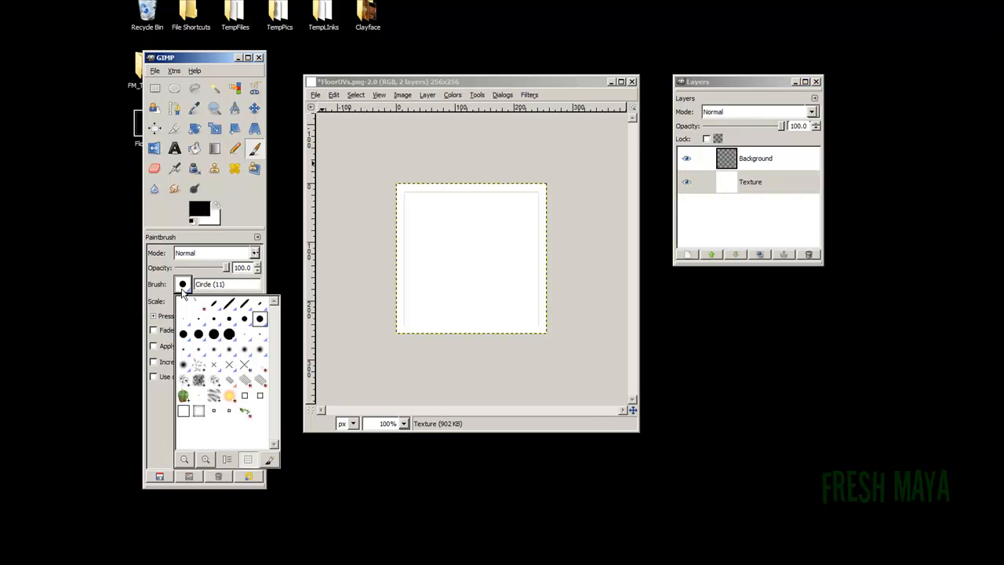
{"action": "left_click", "coordinate": [181, 370]}
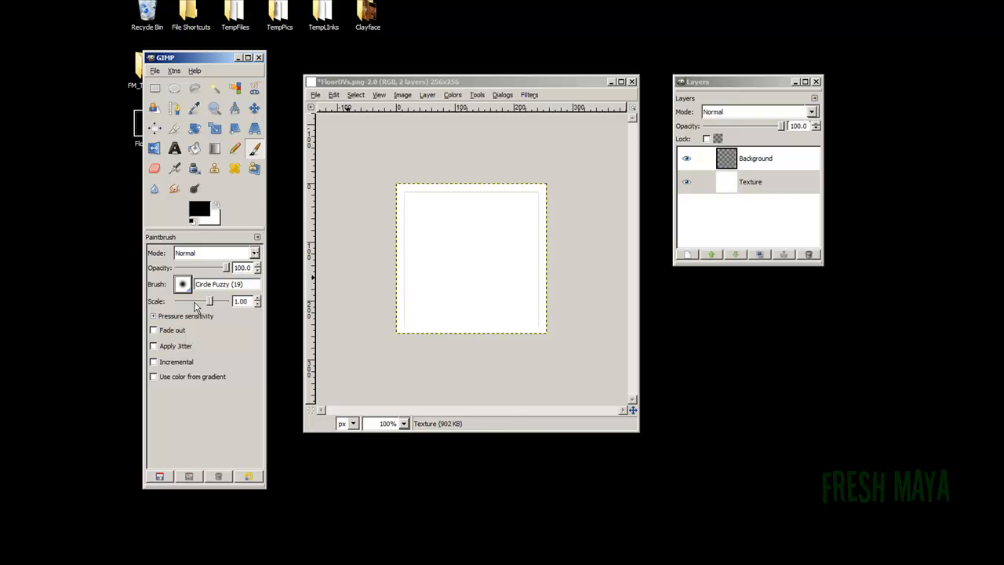
{"action": "left_click_drag", "start_coordinate": [210, 303], "coordinate": [240, 305]}
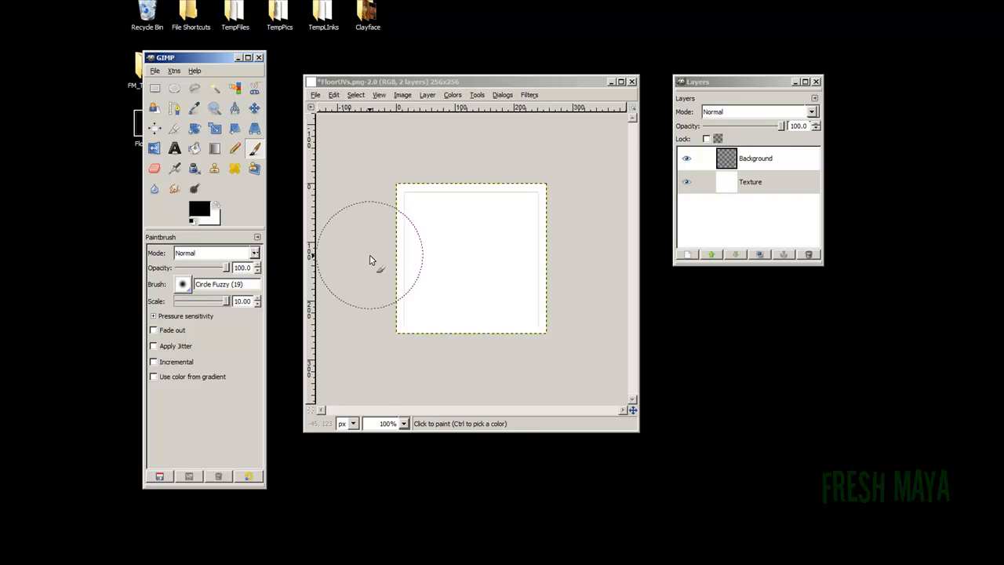
{"action": "left_click", "coordinate": [731, 184]}
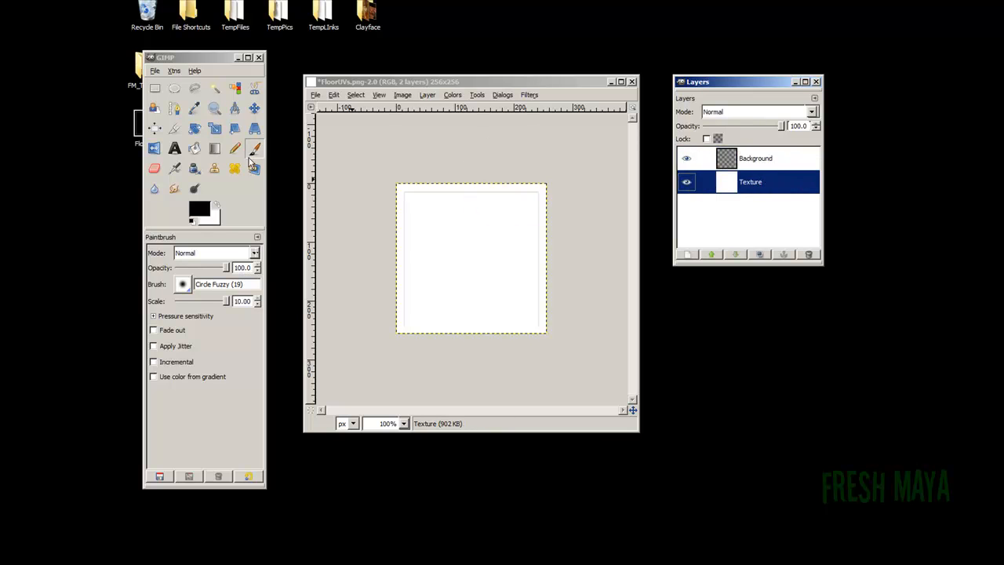
{"action": "left_click", "coordinate": [373, 191]}
{"action": "mouse_move", "coordinate": [381, 185]}
{"action": "left_mouse_down"}
{"action": "mouse_move", "coordinate": [423, 166]}
{"action": "mouse_move", "coordinate": [531, 166]}
{"action": "mouse_move", "coordinate": [553, 199]}
{"action": "mouse_move", "coordinate": [564, 325]}
{"action": "mouse_move", "coordinate": [507, 348]}
{"action": "mouse_move", "coordinate": [397, 345]}
{"action": "mouse_move", "coordinate": [384, 167]}
{"action": "mouse_move", "coordinate": [475, 166]}
{"action": "mouse_move", "coordinate": [463, 172]}
{"action": "mouse_move", "coordinate": [510, 181]}
{"action": "mouse_move", "coordinate": [554, 220]}
{"action": "mouse_move", "coordinate": [554, 251]}
{"action": "mouse_move", "coordinate": [556, 224]}
{"action": "mouse_move", "coordinate": [551, 332]}
{"action": "mouse_move", "coordinate": [399, 332]}
{"action": "mouse_move", "coordinate": [379, 259]}
{"action": "mouse_move", "coordinate": [388, 177]}
{"action": "mouse_move", "coordinate": [387, 291]}
{"action": "left_mouse_up"}
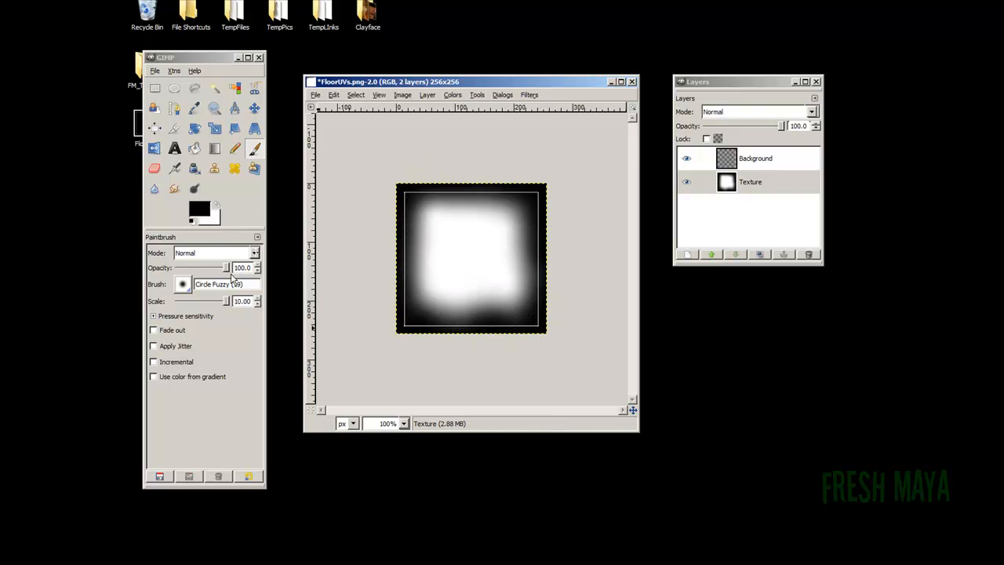
Reduce the brush scale to 2.83 and darken the border along the UV outline with more black strokes.
{"action": "left_click_drag", "start_coordinate": [227, 301], "coordinate": [219, 301]}
{"action": "mouse_move", "coordinate": [408, 202]}
{"action": "left_mouse_down"}
{"action": "mouse_move", "coordinate": [444, 190]}
{"action": "mouse_move", "coordinate": [437, 202]}
{"action": "mouse_move", "coordinate": [490, 196]}
{"action": "mouse_move", "coordinate": [524, 206]}
{"action": "mouse_move", "coordinate": [545, 280]}
{"action": "mouse_move", "coordinate": [517, 320]}
{"action": "mouse_move", "coordinate": [422, 316]}
{"action": "mouse_move", "coordinate": [401, 287]}
{"action": "mouse_move", "coordinate": [407, 298]}
{"action": "left_mouse_up"}
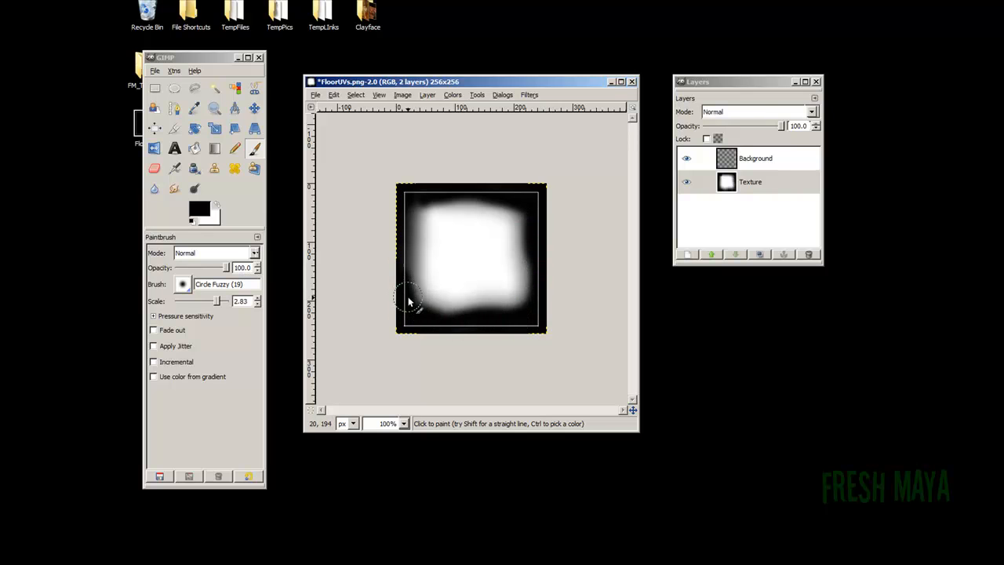
{"action": "left_click_drag", "start_coordinate": [405, 240], "coordinate": [413, 202]}
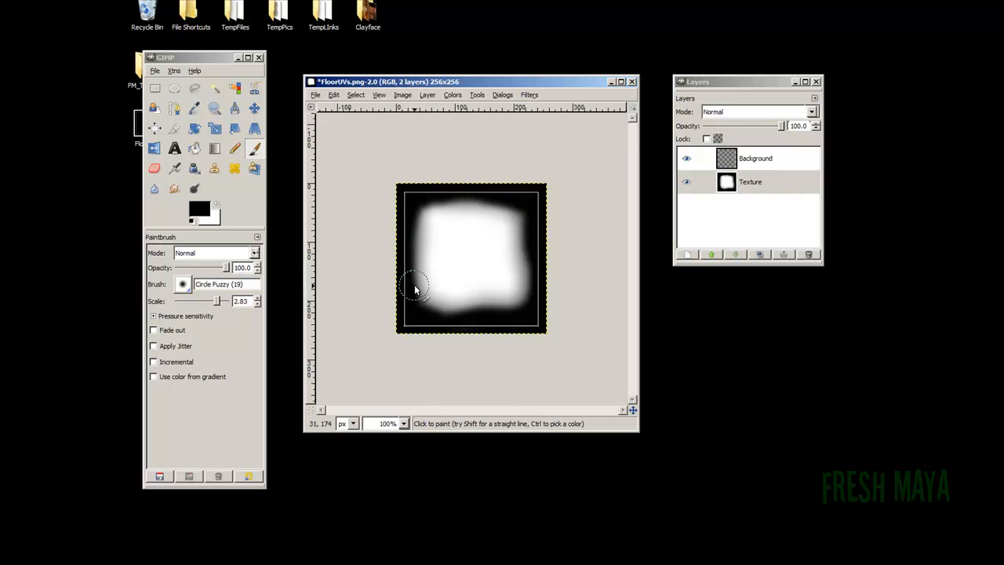
Delete the Background layer holding the UV lines and flatten the image.
{"action": "left_click", "coordinate": [738, 189]}
{"action": "mouse_move", "coordinate": [753, 160]}
{"action": "left_mouse_down"}
{"action": "mouse_move", "coordinate": [763, 175]}
{"action": "mouse_move", "coordinate": [765, 161]}
{"action": "left_mouse_up"}
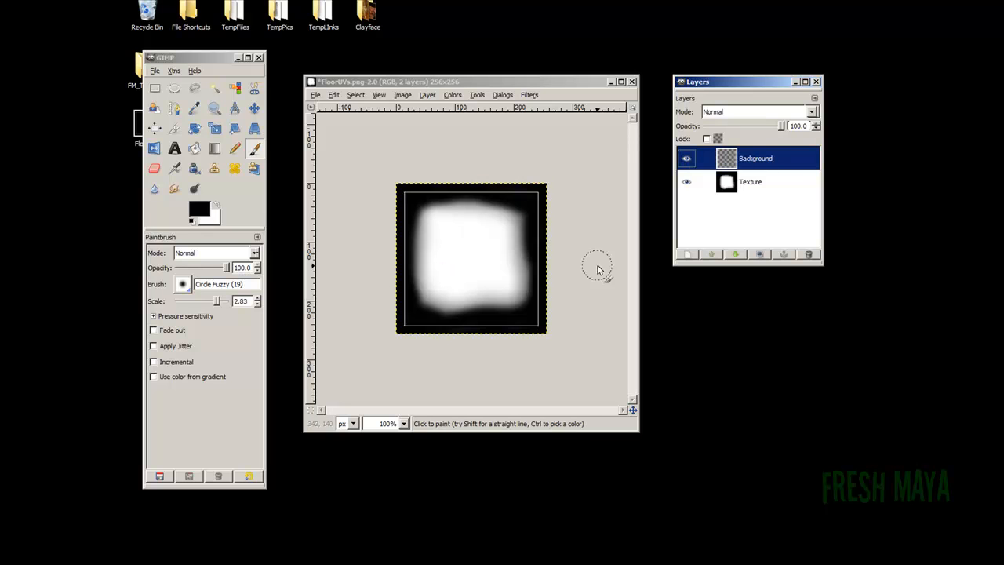
{"action": "right_click", "coordinate": [768, 161]}
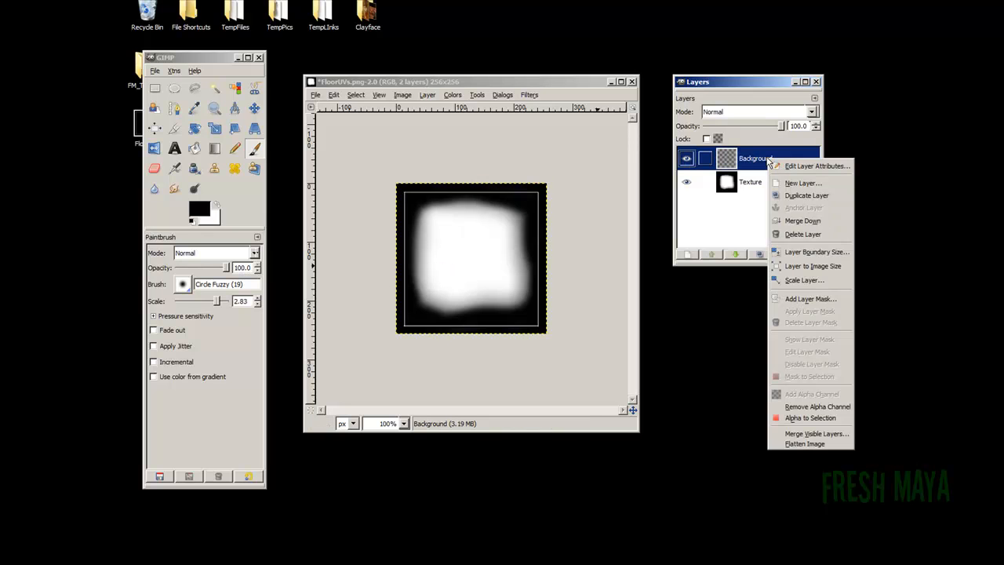
{"action": "left_click", "coordinate": [802, 234]}
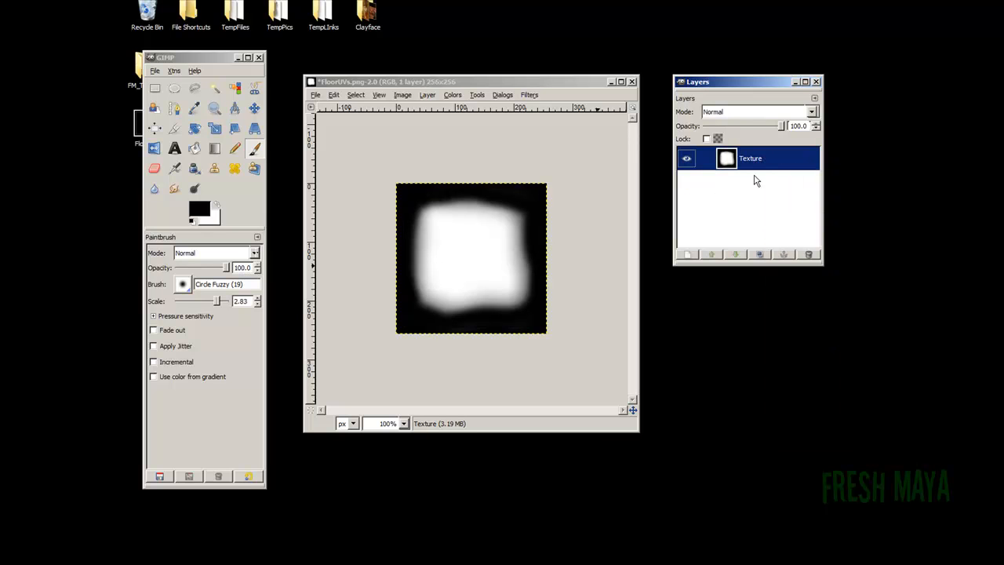
{"action": "left_click", "coordinate": [427, 79]}
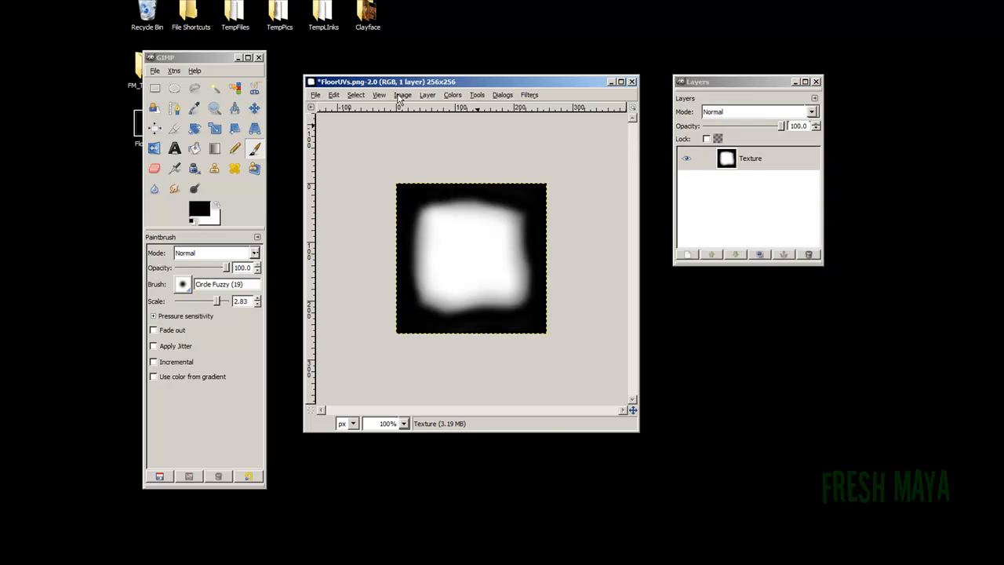
{"action": "left_click", "coordinate": [400, 95]}
{"action": "left_click", "coordinate": [439, 265]}
Save the image to the desktop as FloorUVs.jpg with JPEG quality 100 and close GIMP.
{"action": "left_click", "coordinate": [315, 95]}
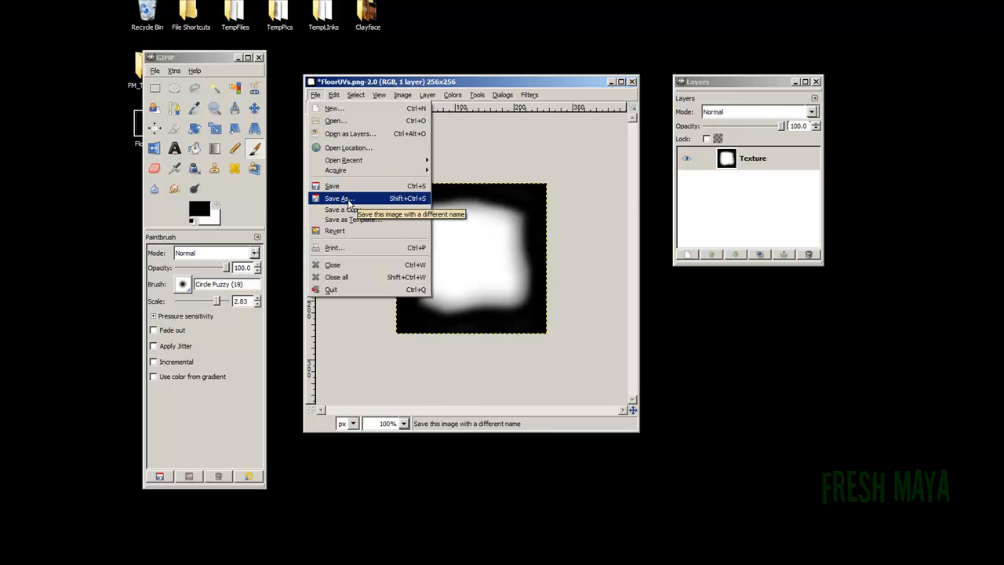
{"action": "left_click", "coordinate": [348, 200]}
{"action": "left_click", "coordinate": [339, 144]}
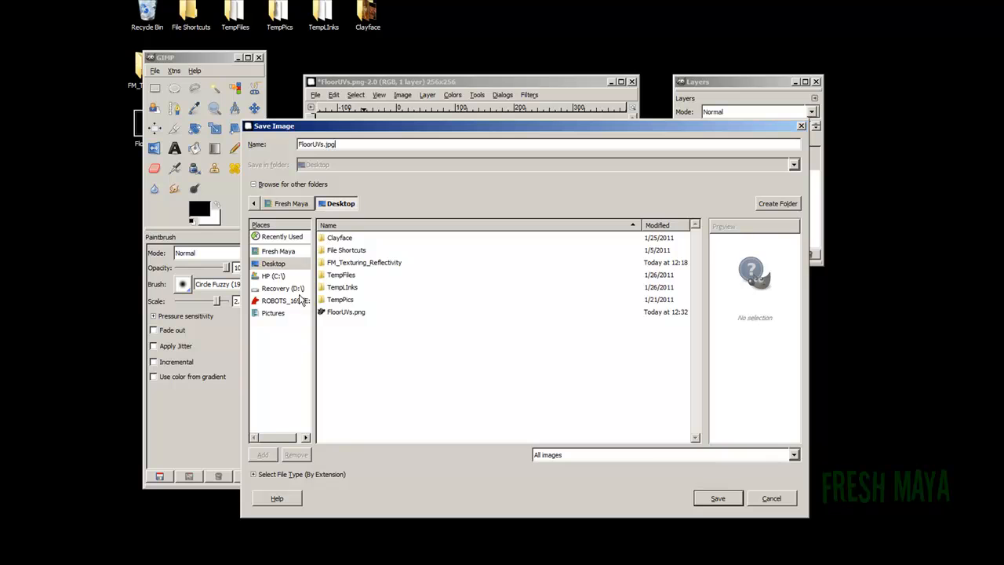
{"action": "left_click", "coordinate": [742, 499]}
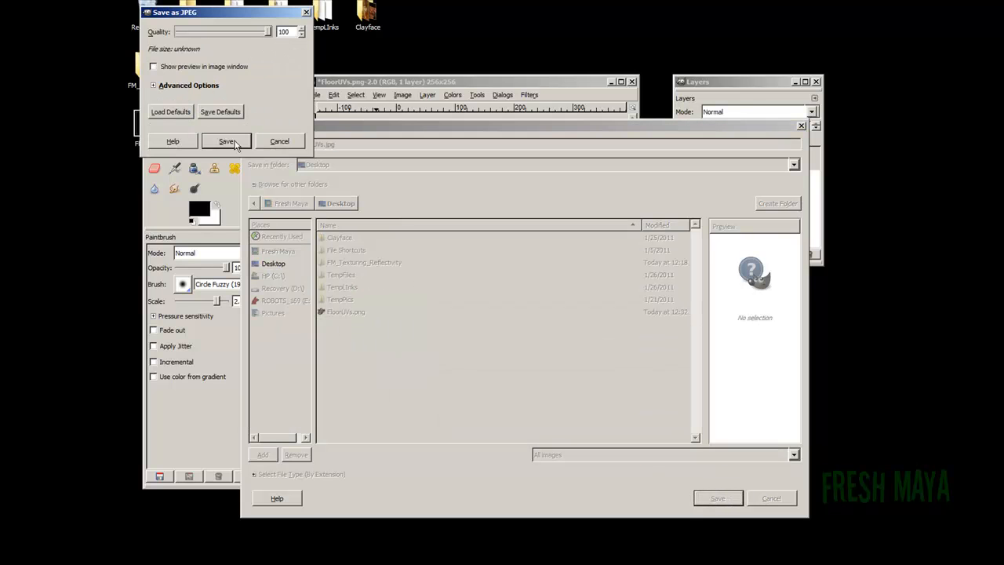
{"action": "left_click", "coordinate": [241, 140]}
{"action": "left_click", "coordinate": [259, 57]}
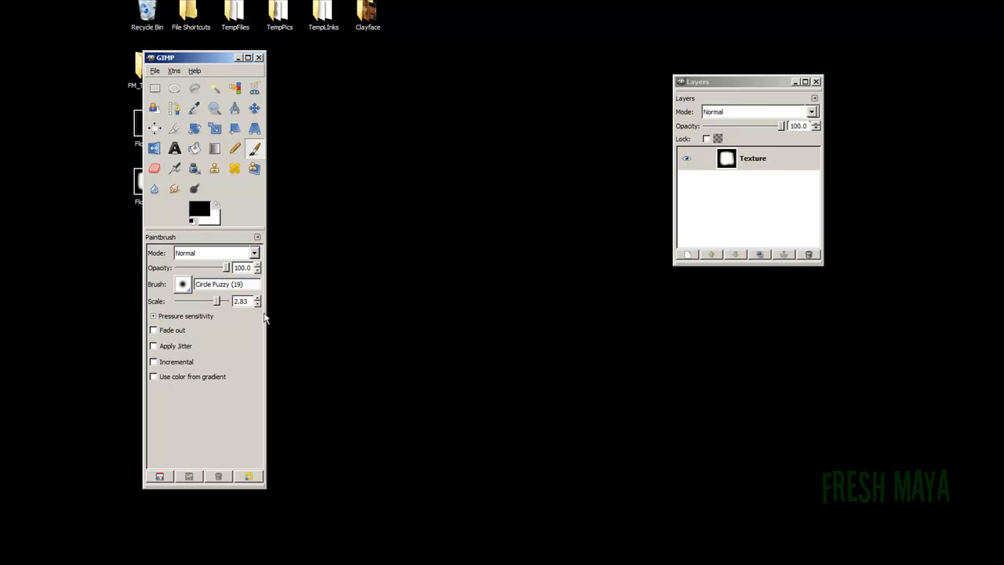
View the saved FloorUVs.jpg from the desktop and close the image viewer.
{"action": "double_click", "coordinate": [151, 181]}
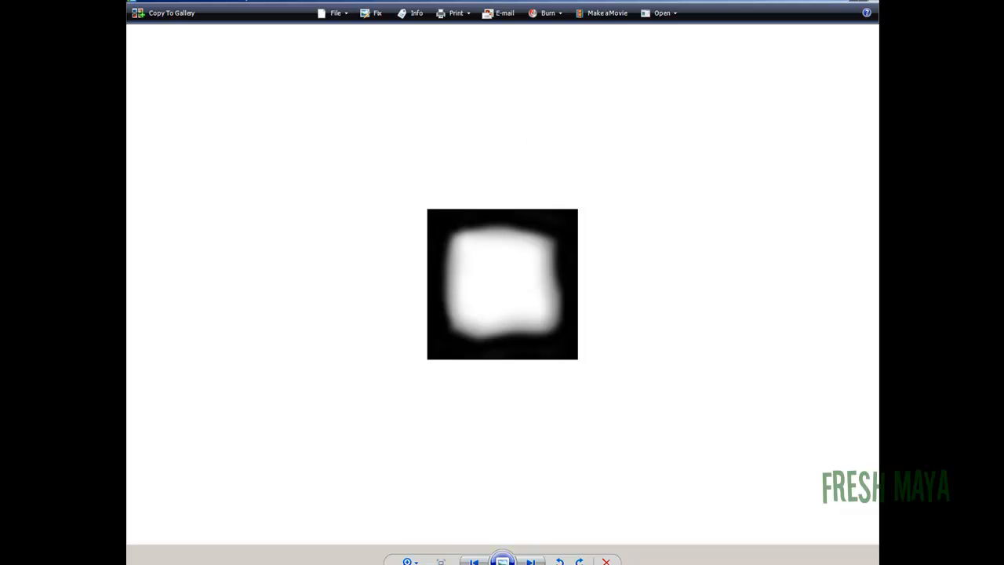
{"action": "left_click", "coordinate": [870, 1]}
Switch to Maya, close the UV Texture Editor and show the attributes of the shdr_Floor material.
{"action": "left_click", "coordinate": [320, 564]}
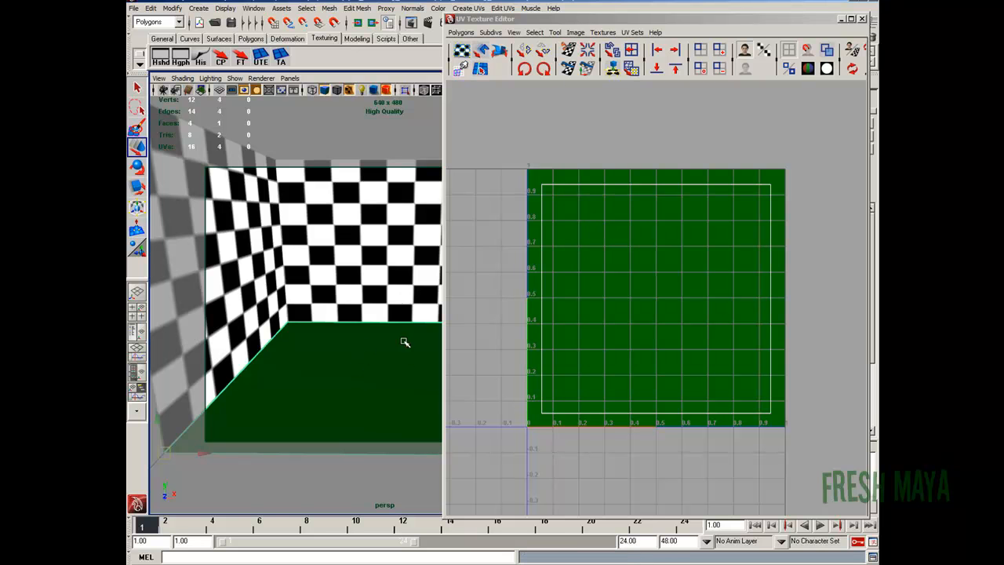
{"action": "left_click", "coordinate": [862, 17]}
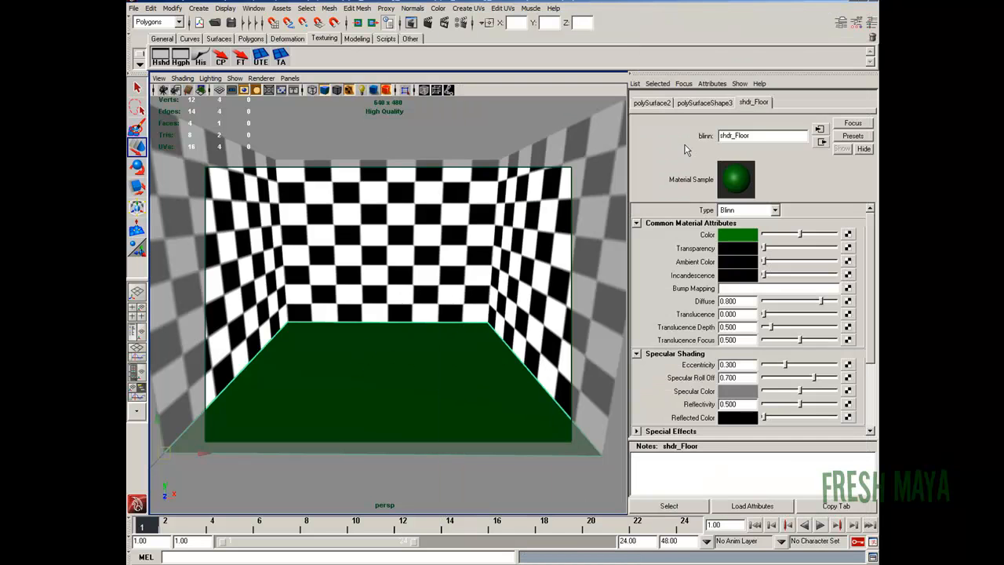
{"action": "left_click", "coordinate": [732, 104]}
{"action": "left_click", "coordinate": [758, 105]}
Map the floor material's Reflectivity with a File texture using FloorUVs.jpg from the desktop, and test-render the perspective view.
{"action": "left_click", "coordinate": [848, 405]}
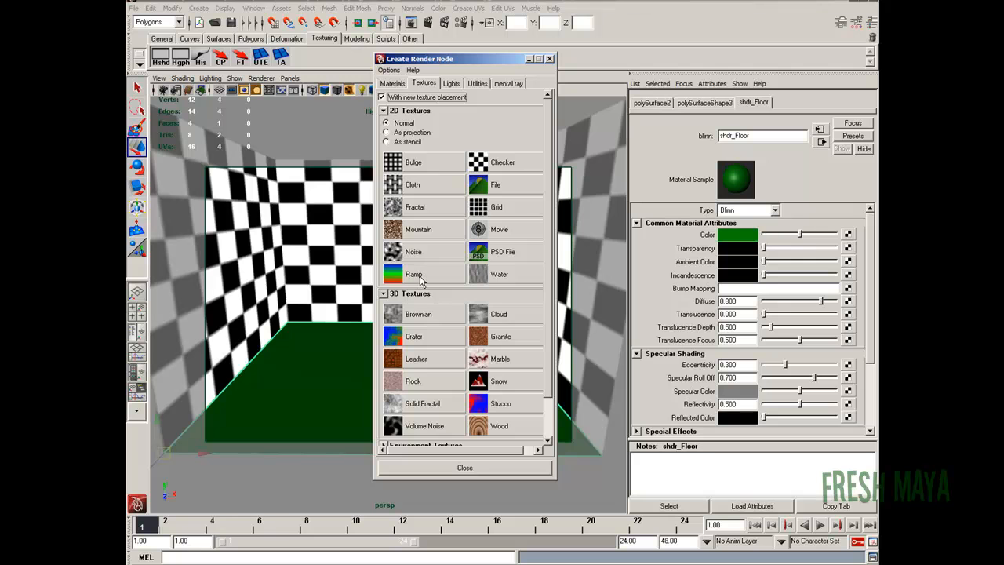
{"action": "left_click", "coordinate": [496, 186]}
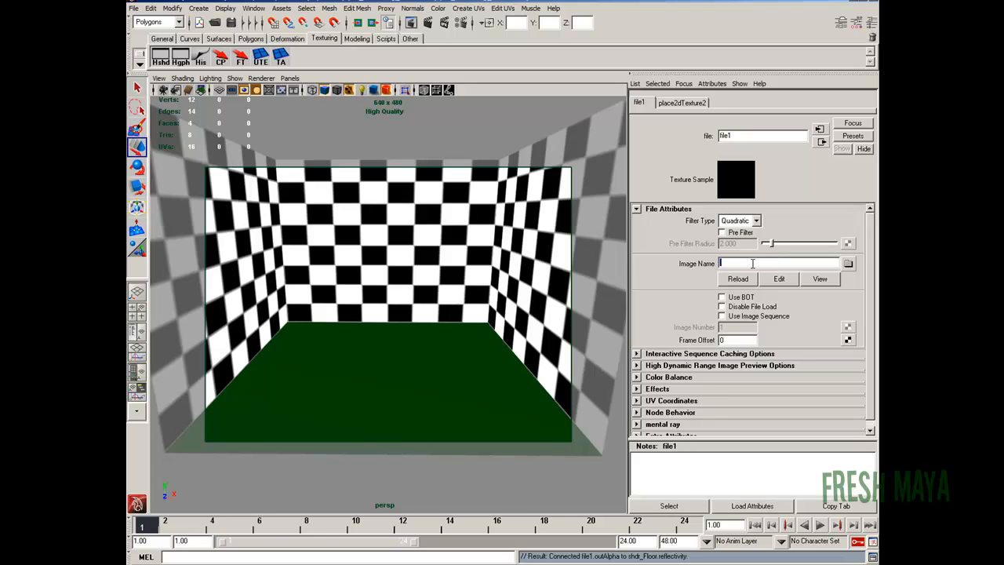
{"action": "left_click", "coordinate": [850, 265]}
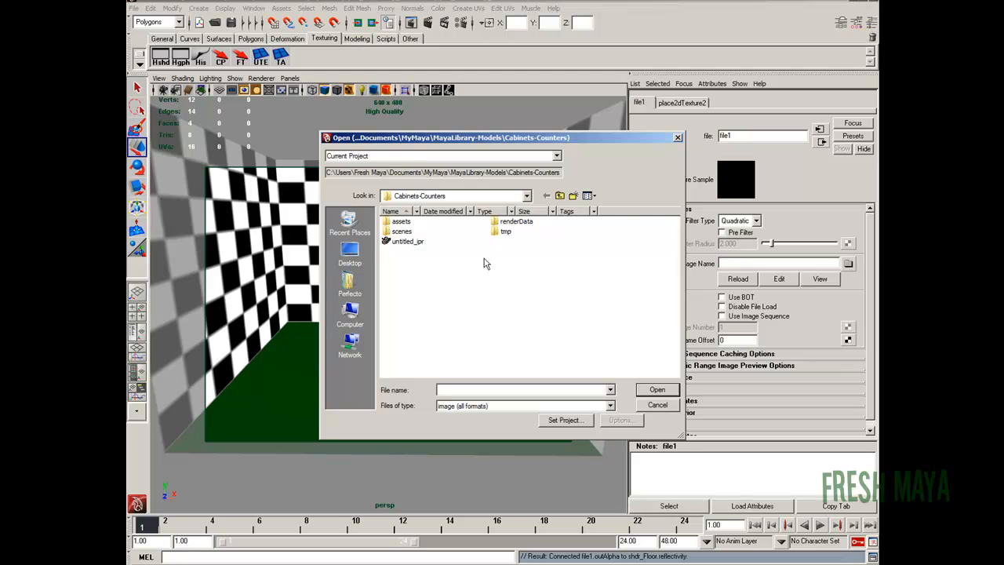
{"action": "left_click", "coordinate": [363, 256]}
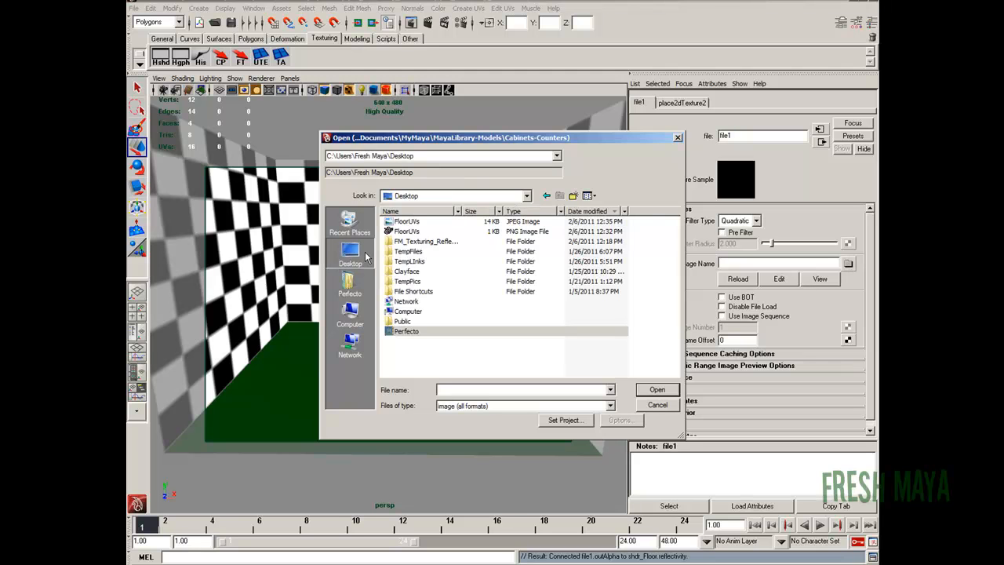
{"action": "left_click", "coordinate": [410, 225]}
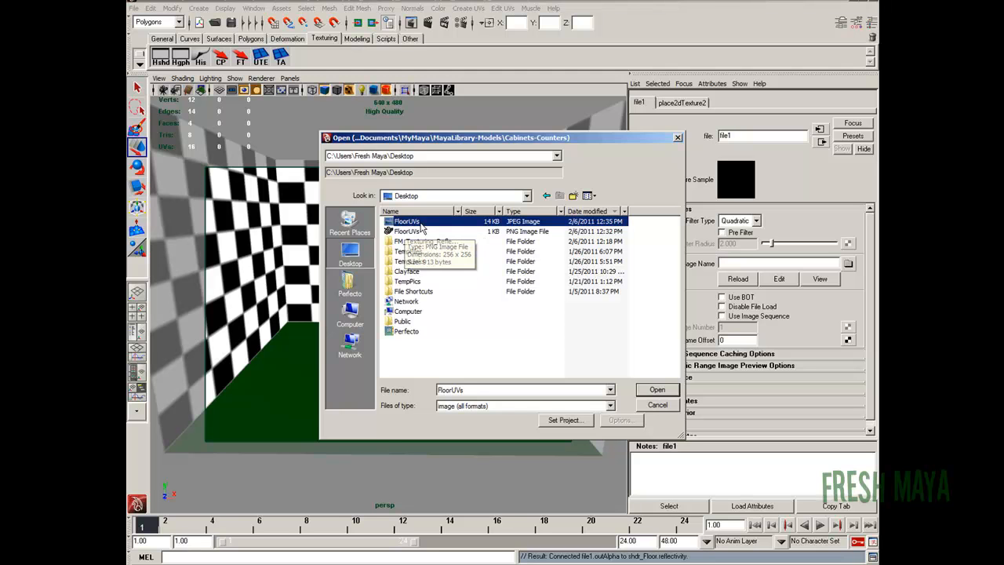
{"action": "left_click", "coordinate": [656, 390]}
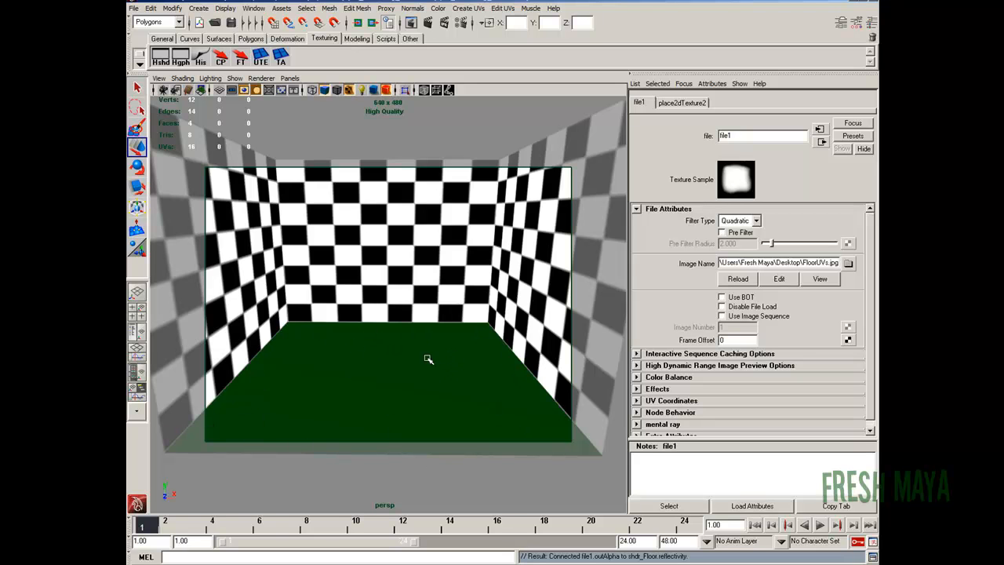
{"action": "left_click", "coordinate": [429, 23]}
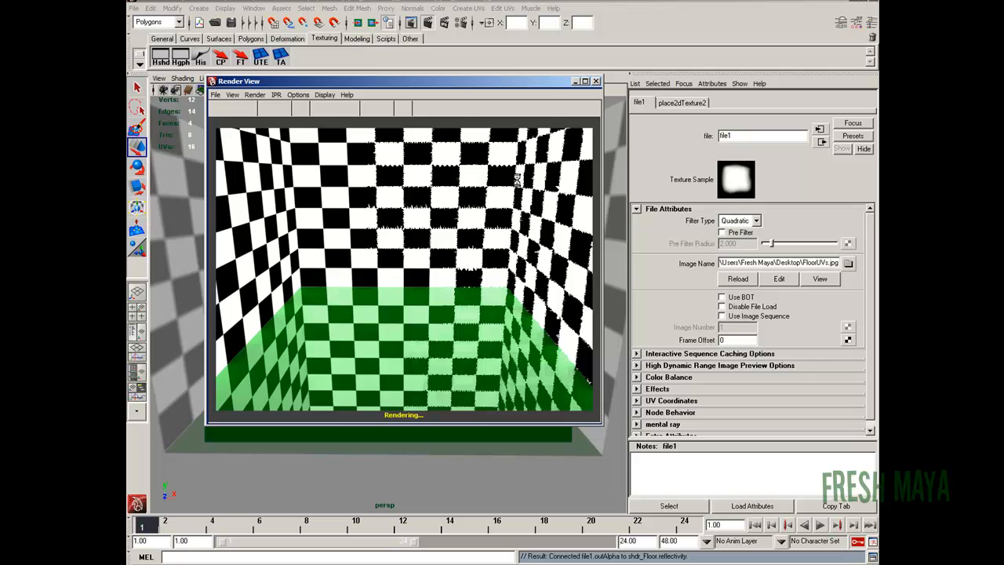
{"action": "left_click", "coordinate": [596, 81]}
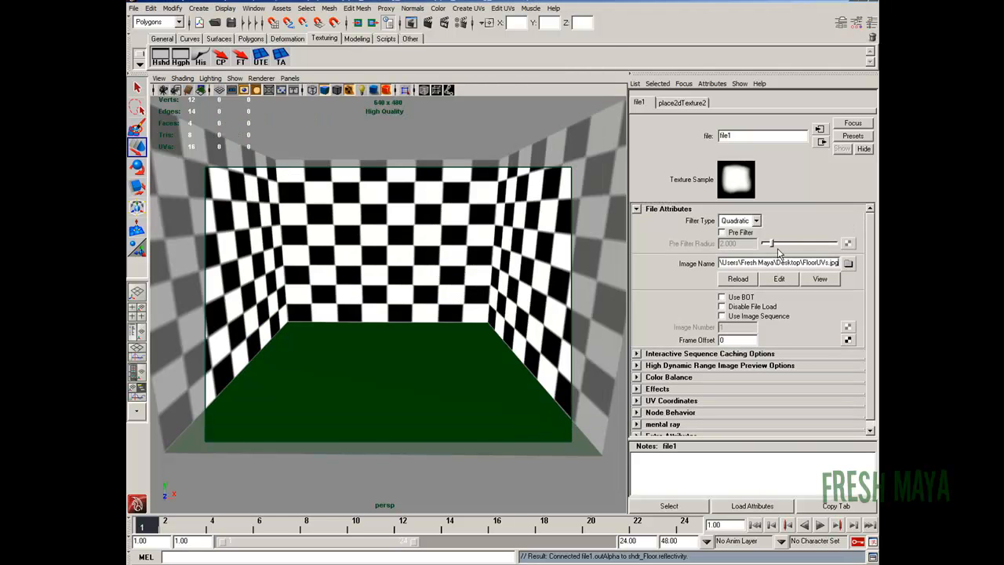
Enable Alpha Is Luminance in the file texture's Color Balance settings and render the perspective view again.
{"action": "left_click_drag", "start_coordinate": [819, 263], "coordinate": [764, 263]}
{"action": "scroll", "coordinate": [875, 264], "scroll_direction": "down", "scroll_amount": 1}
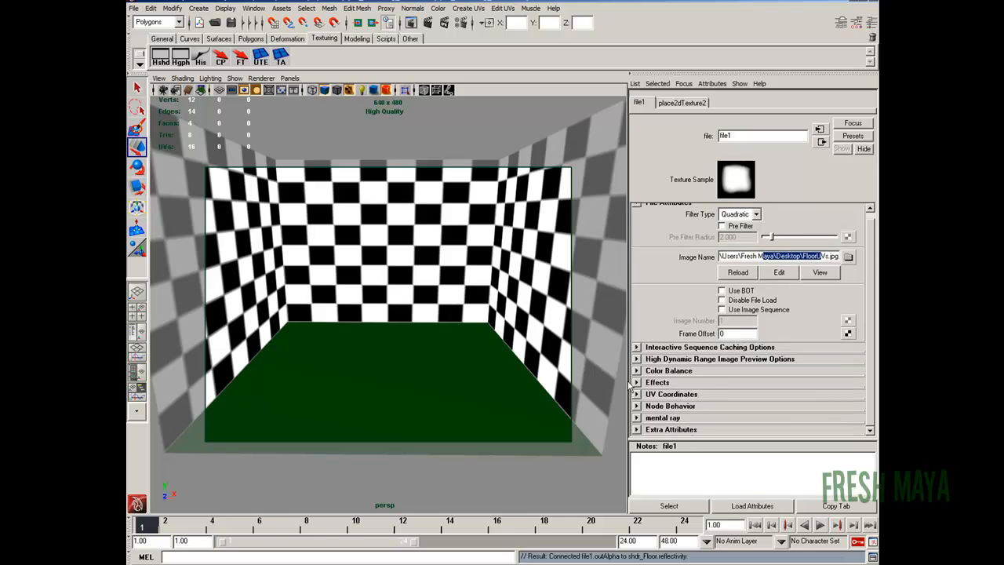
{"action": "left_click", "coordinate": [638, 371]}
{"action": "left_click", "coordinate": [638, 372]}
{"action": "left_click", "coordinate": [638, 372]}
{"action": "scroll", "coordinate": [871, 267], "scroll_direction": "down", "scroll_amount": 4}
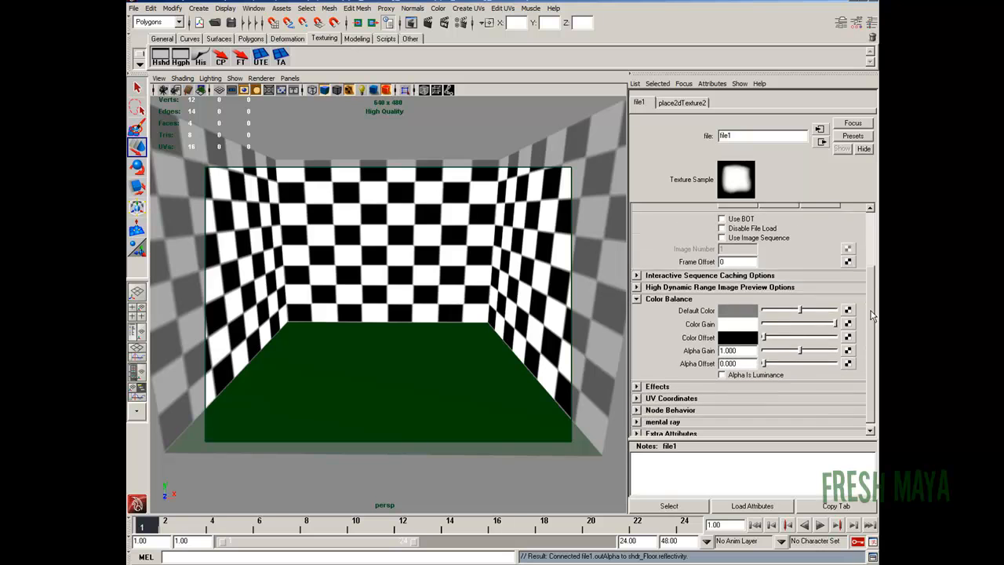
{"action": "left_click", "coordinate": [723, 371]}
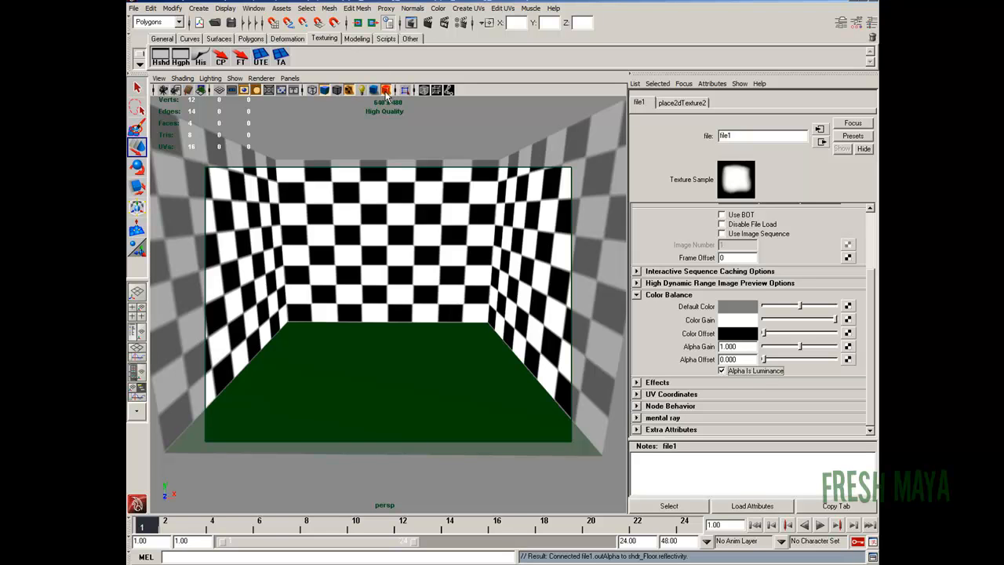
{"action": "left_click", "coordinate": [428, 22]}
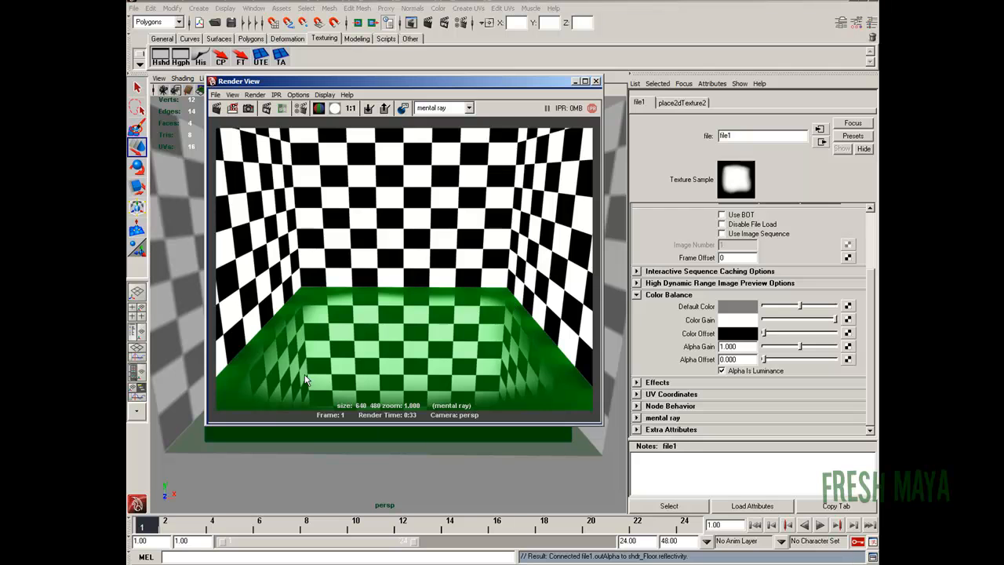
{"action": "left_click", "coordinate": [596, 81]}
Lower the Ambient Color of the walls' shdr_Walls material to black and start a render of the perspective view.
{"action": "left_click", "coordinate": [421, 364]}
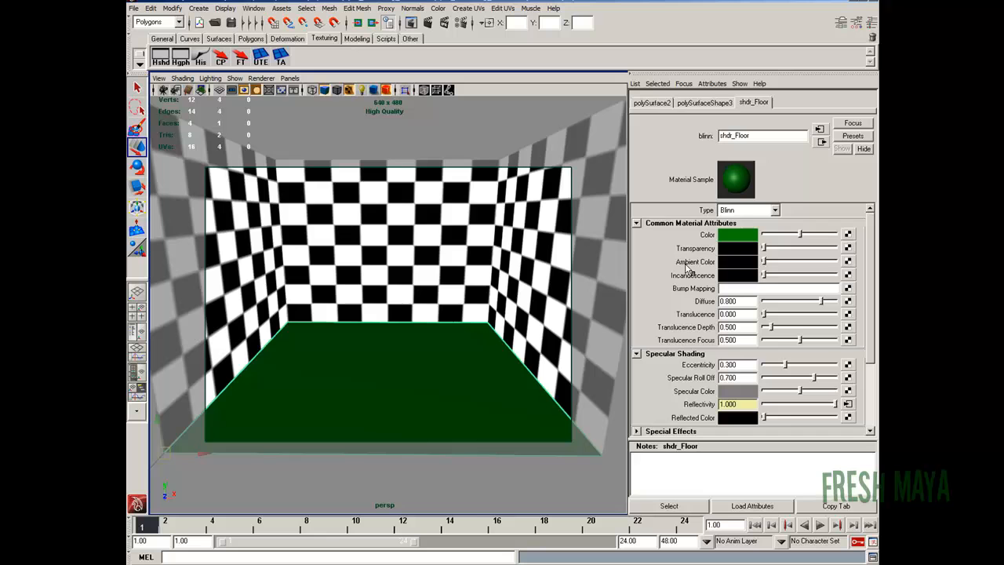
{"action": "left_click", "coordinate": [353, 237]}
{"action": "left_click", "coordinate": [358, 157]}
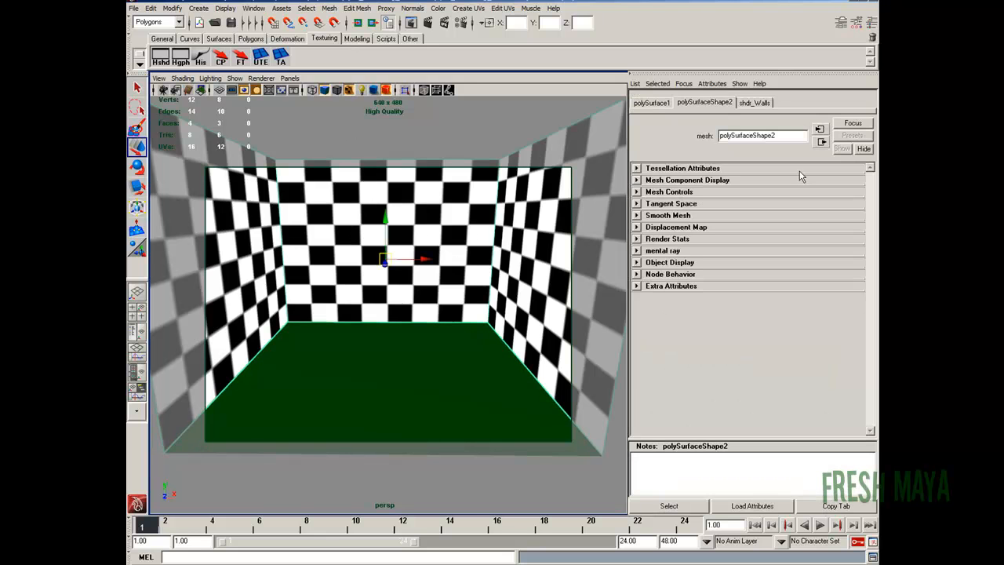
{"action": "left_click", "coordinate": [754, 103]}
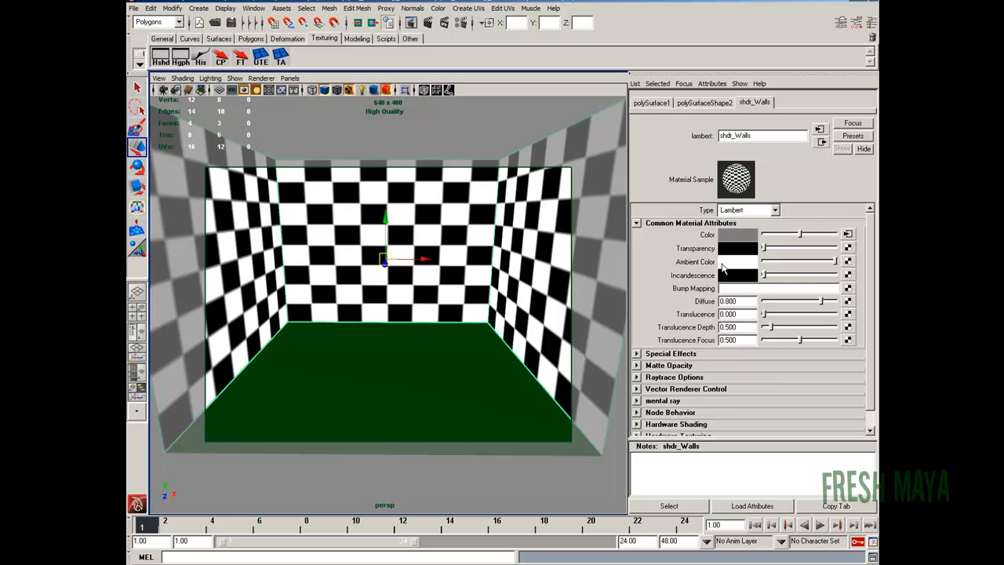
{"action": "left_click_drag", "start_coordinate": [834, 261], "coordinate": [764, 273]}
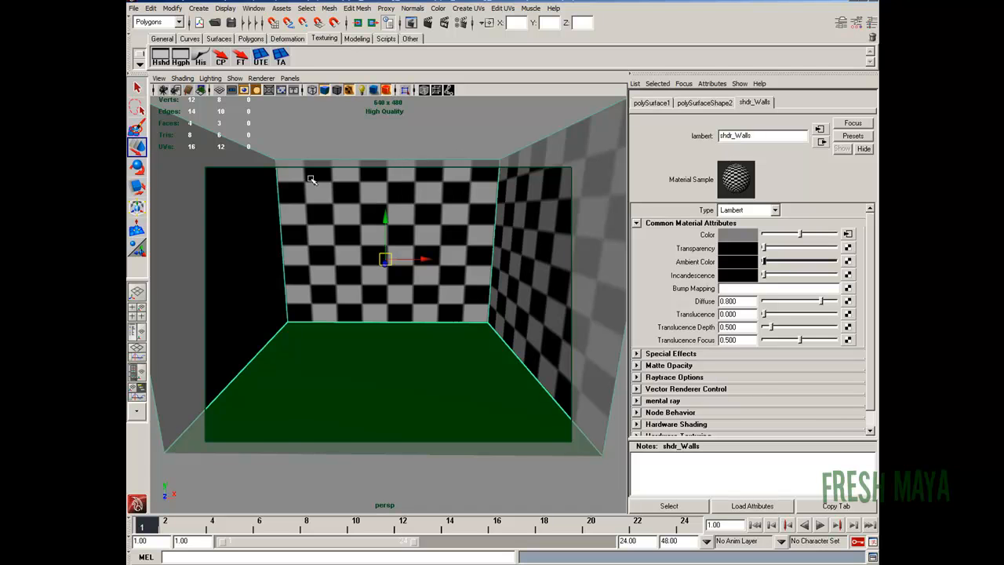
{"action": "left_click", "coordinate": [768, 265]}
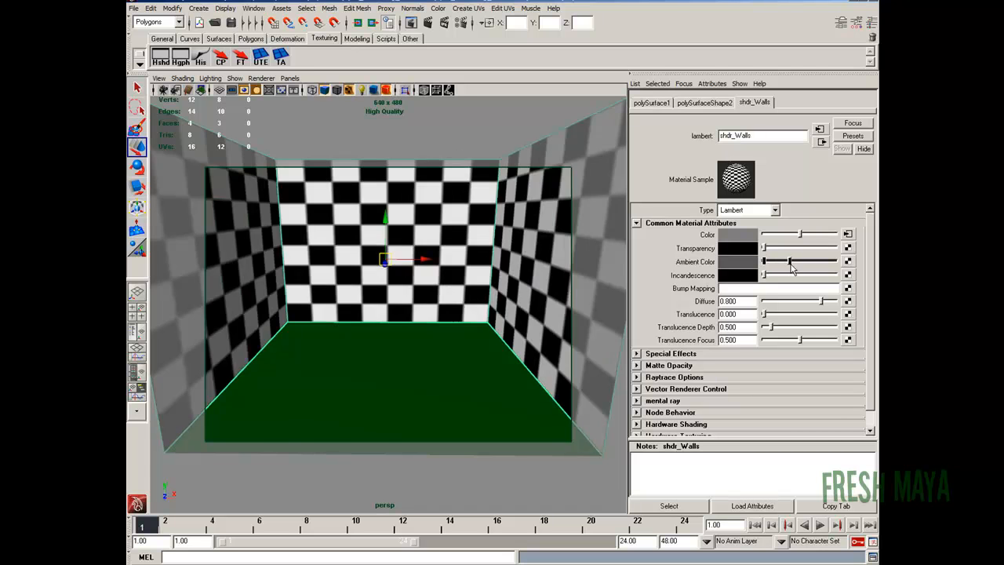
{"action": "left_click", "coordinate": [431, 22]}
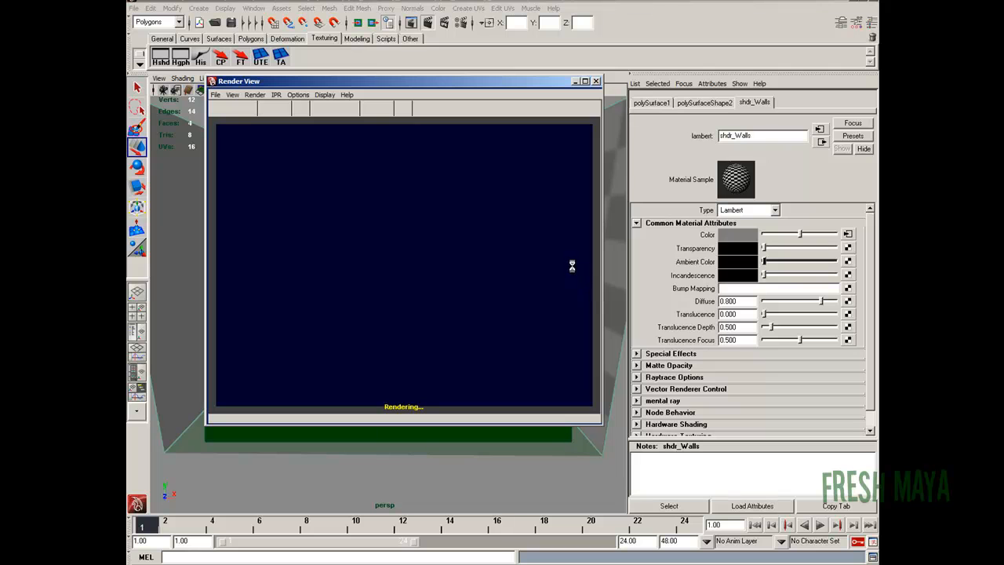